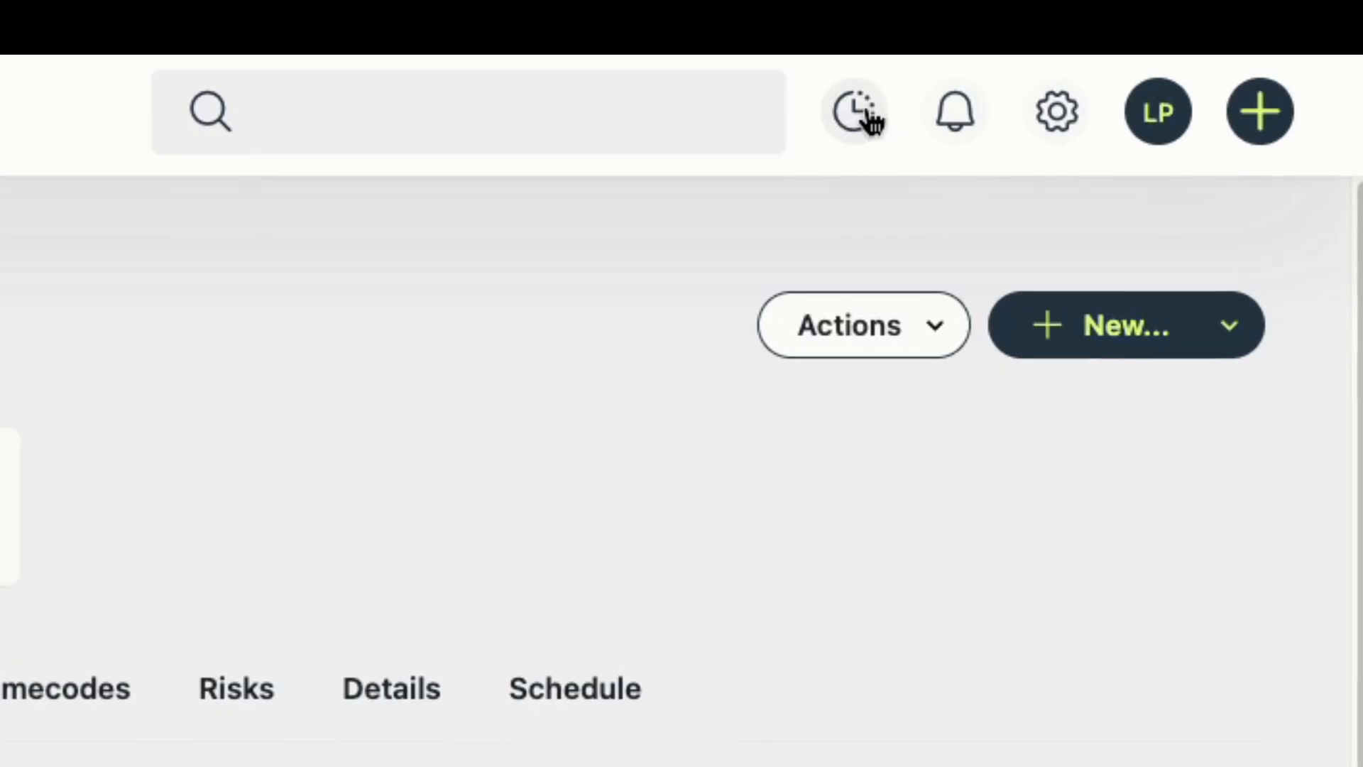
- Add the Smart Green Building Design timecodes Task 1 (Phase 1) and Task 2.1 (Phase 2) to this week's timesheet
{"action": "left_click", "coordinate": [868, 117]}
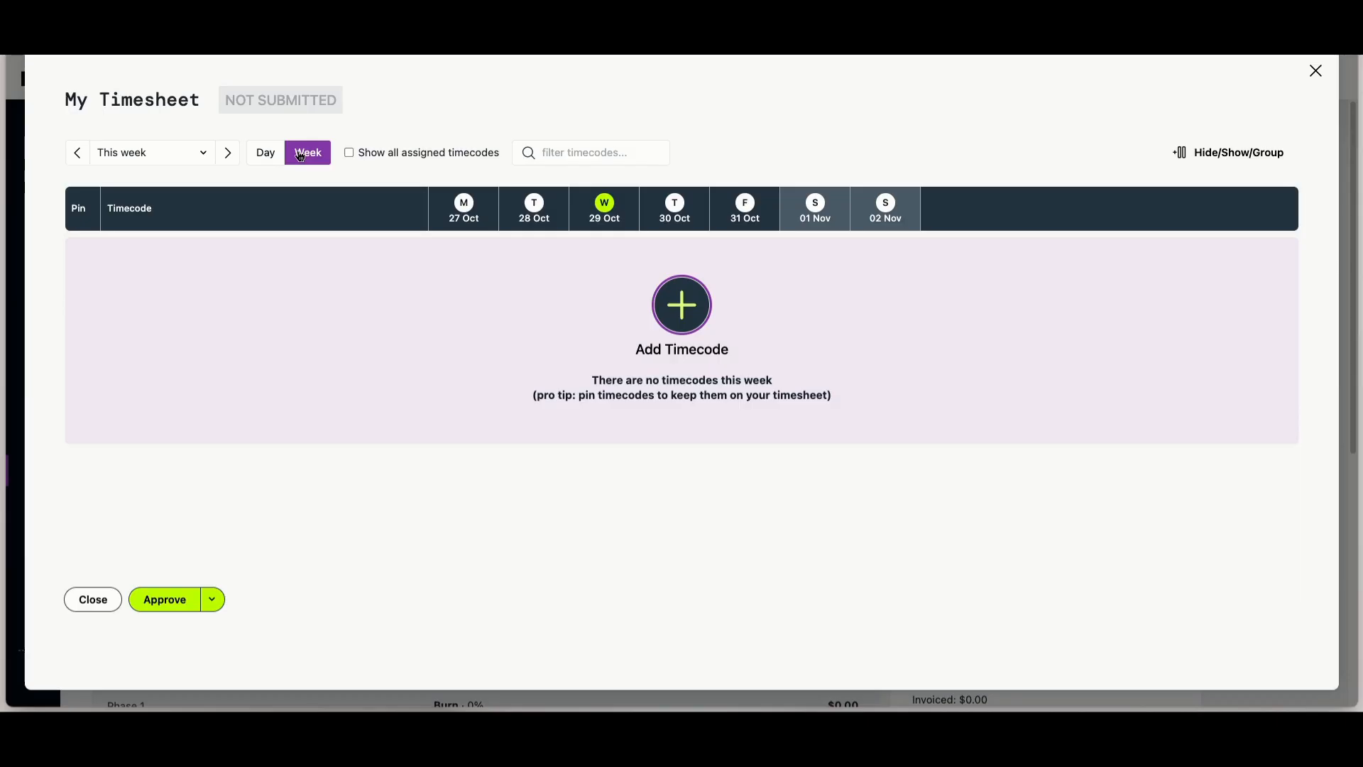
{"action": "left_click", "coordinate": [696, 312]}
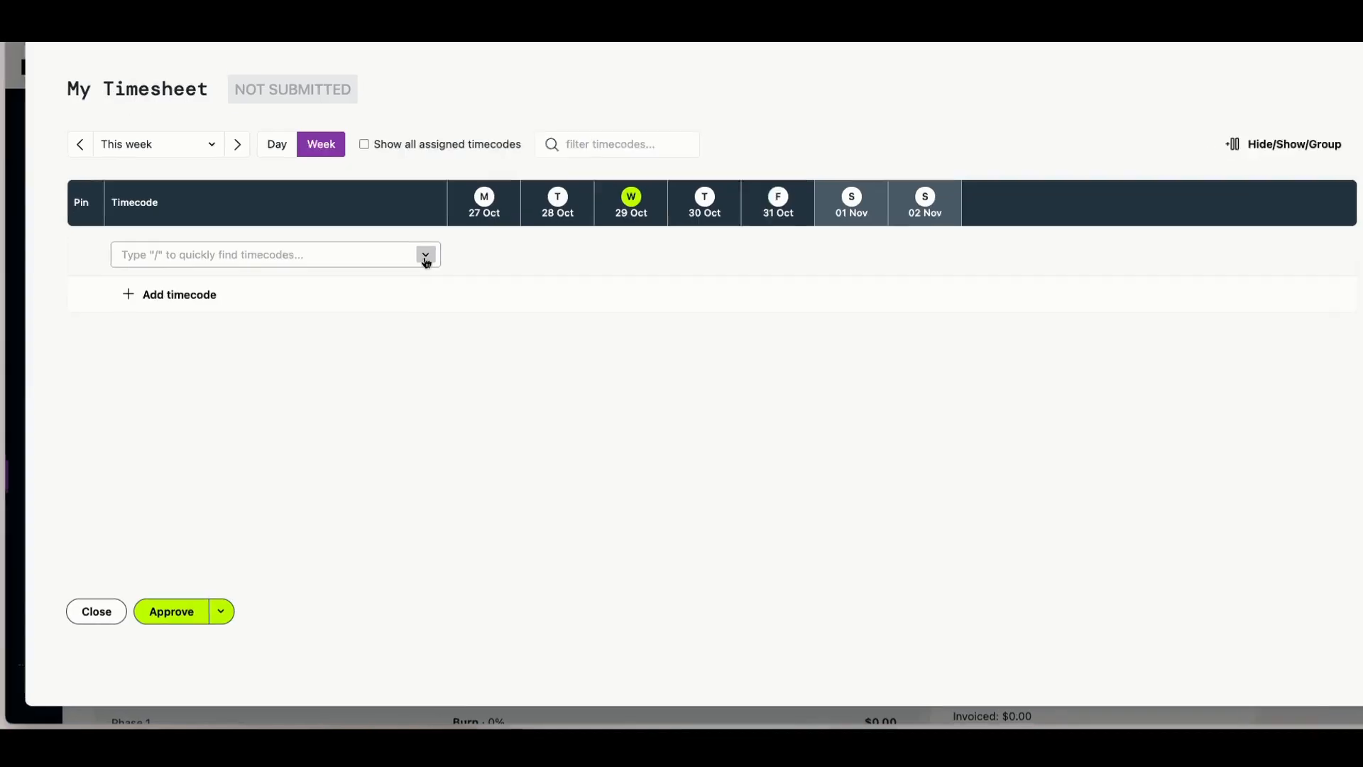
{"action": "left_click", "coordinate": [426, 257]}
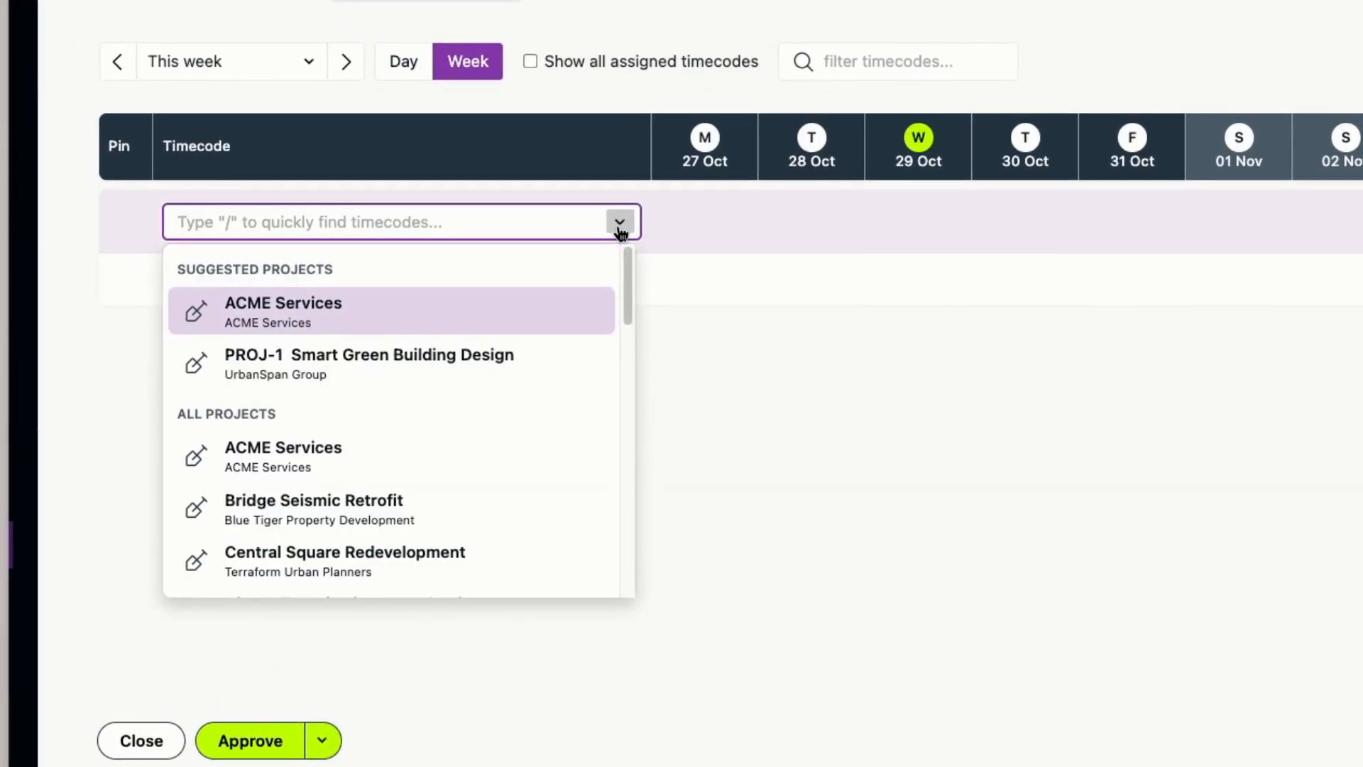
{"action": "type", "text": "smart"}
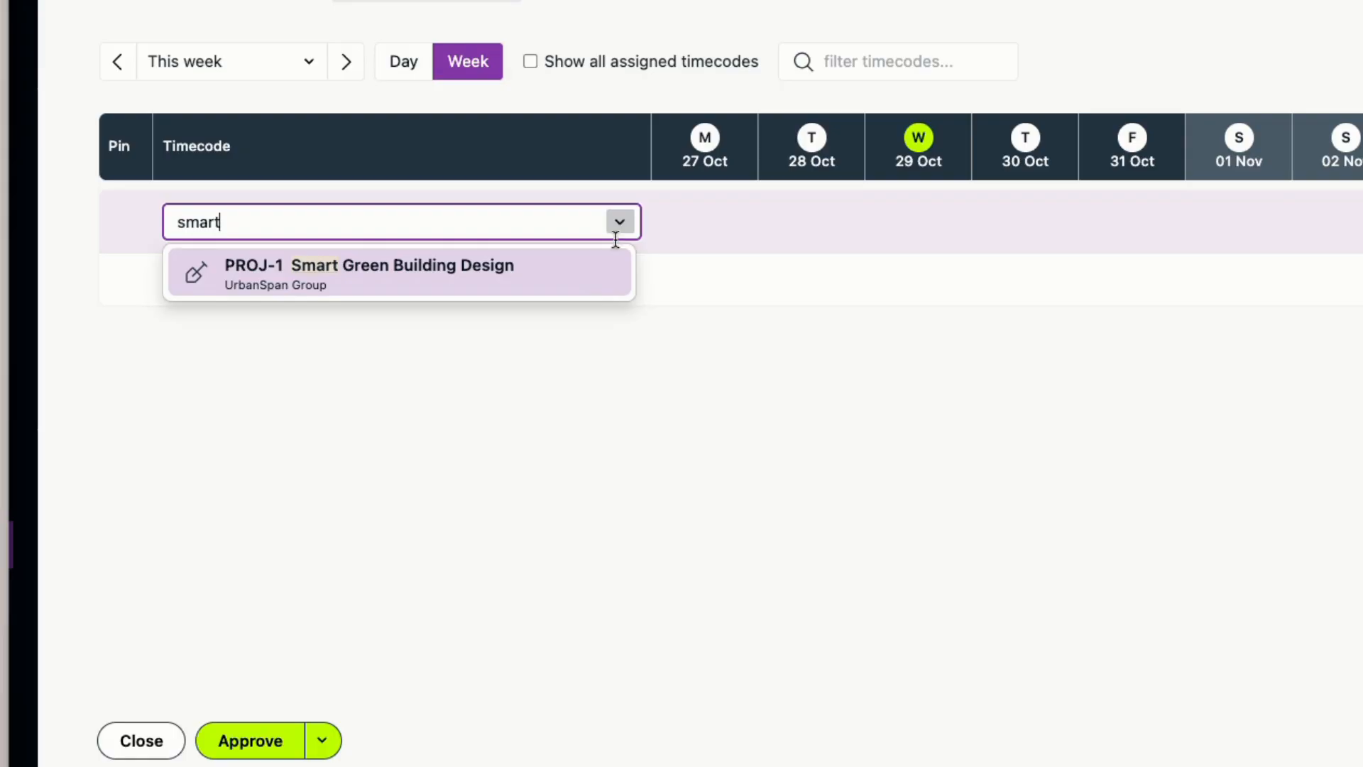
{"action": "left_click", "coordinate": [582, 283]}
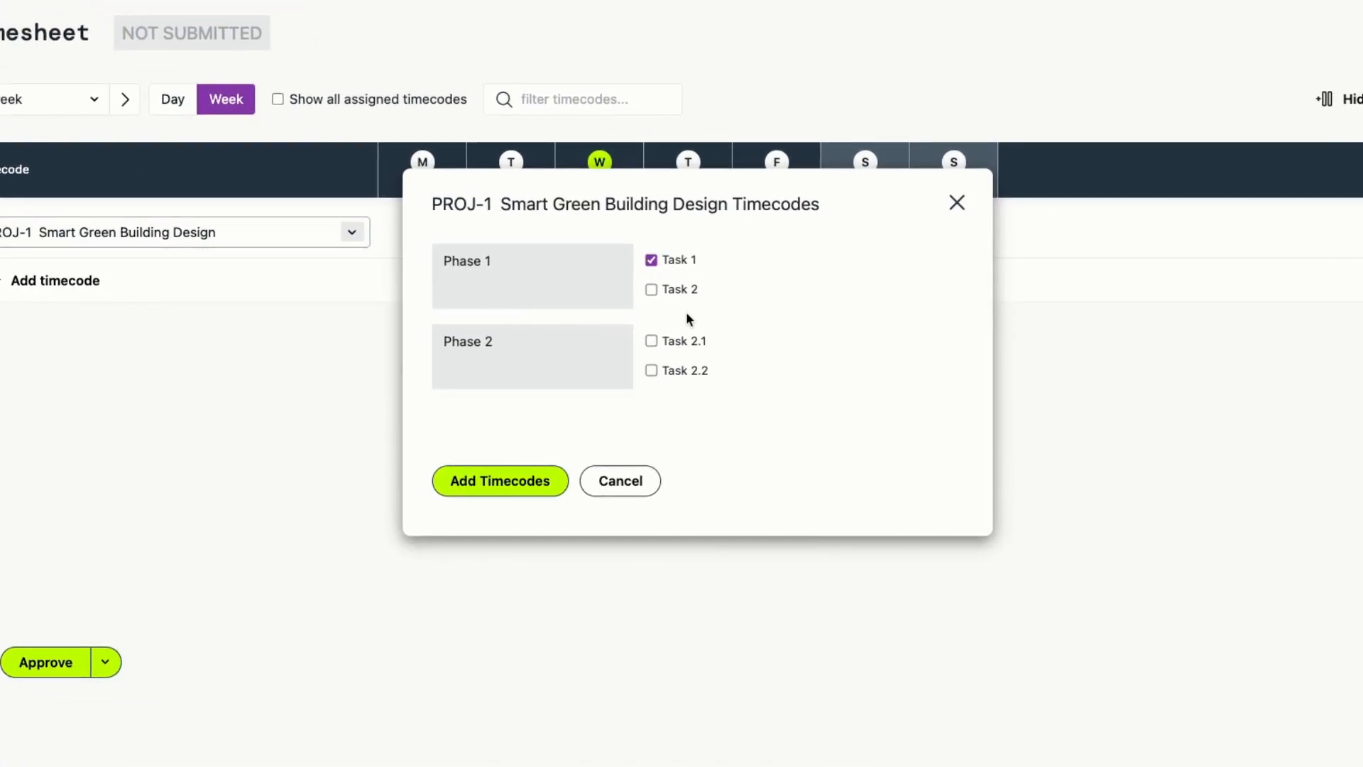
{"action": "left_click", "coordinate": [685, 343]}
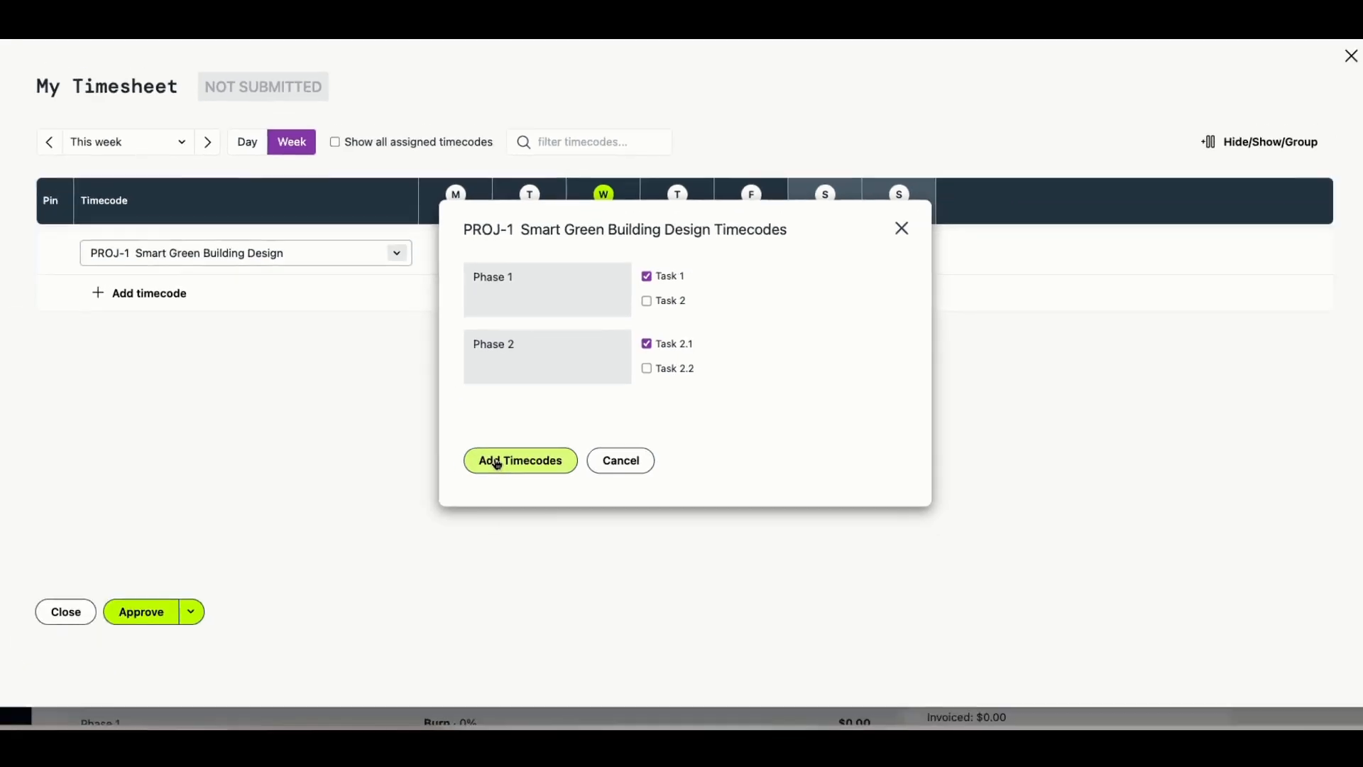
{"action": "left_click", "coordinate": [497, 464]}
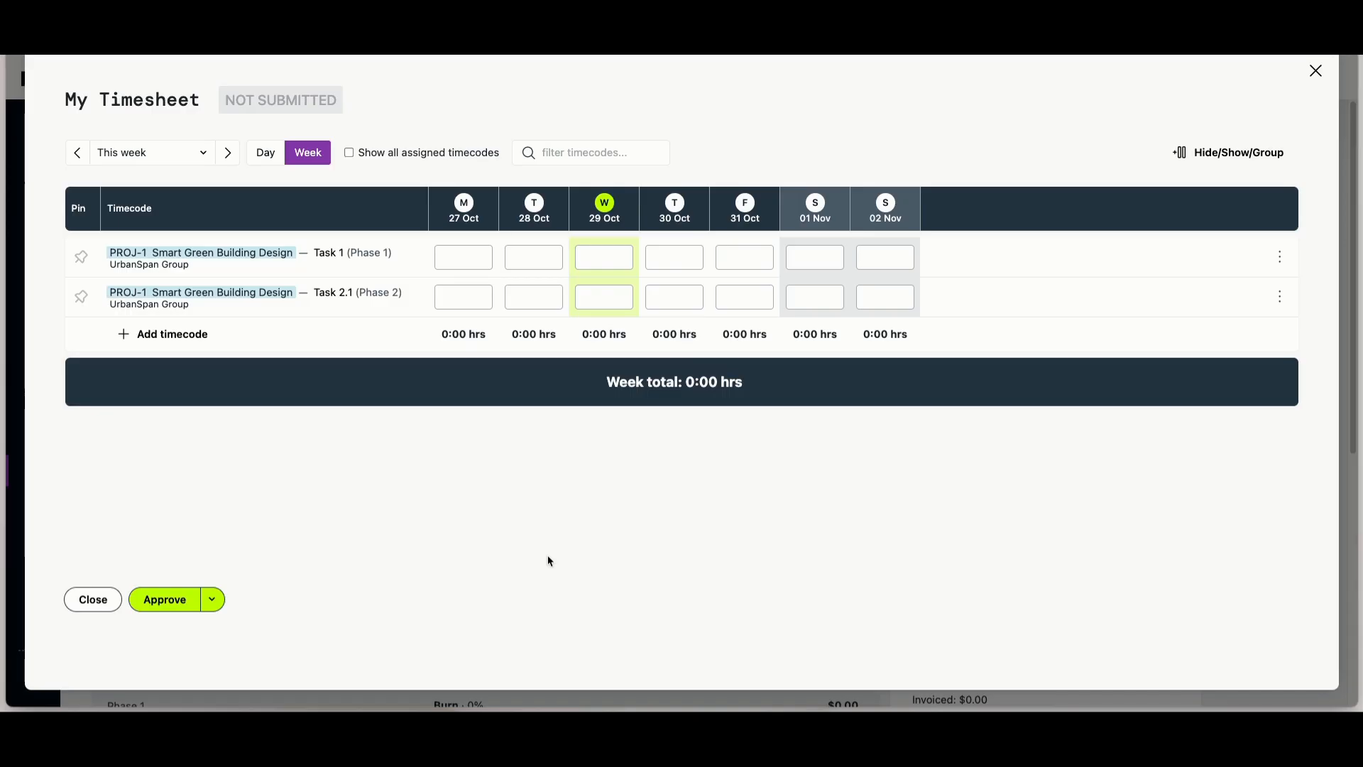
- Log 8.5 hours for Task 1 on 27 Oct and 4.5 hours for Task 2.1 on 28 Oct
{"action": "left_click", "coordinate": [452, 254]}
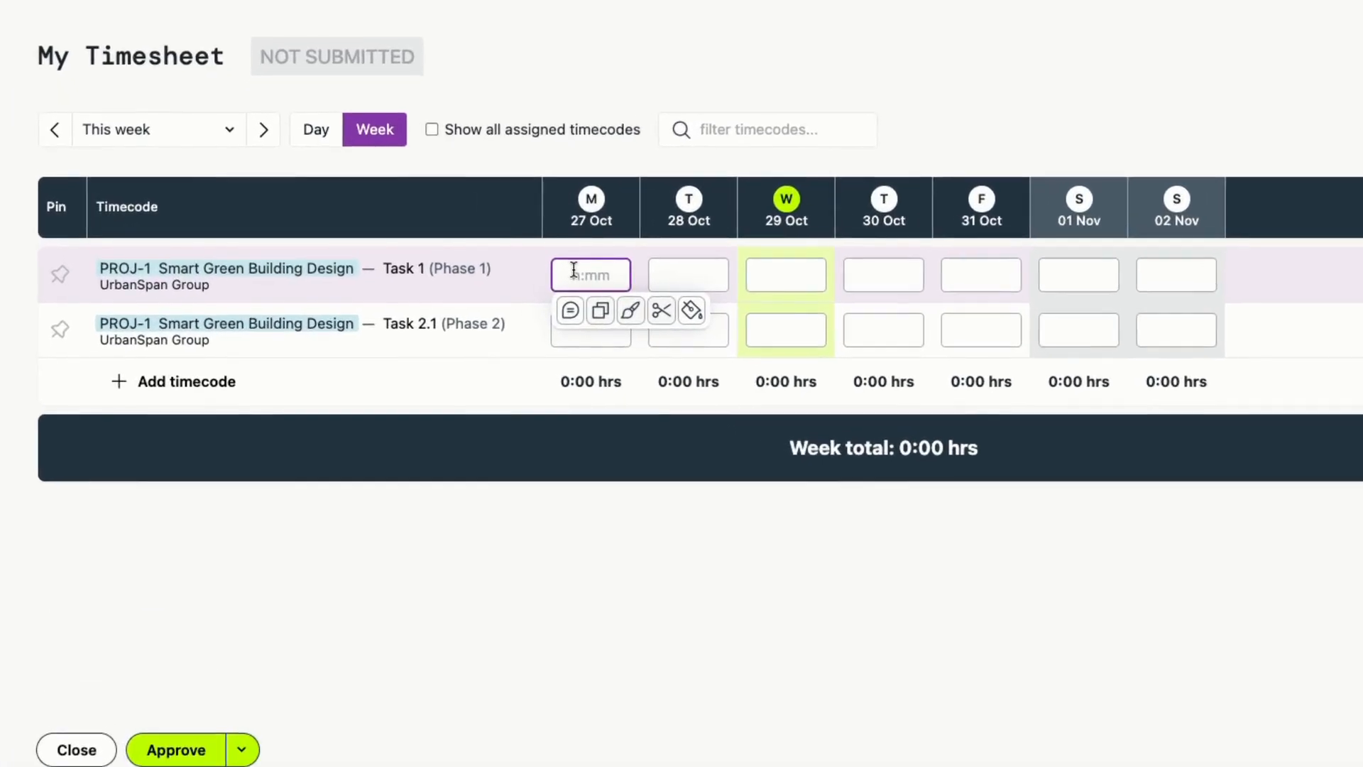
{"action": "type", "text": "8.5"}
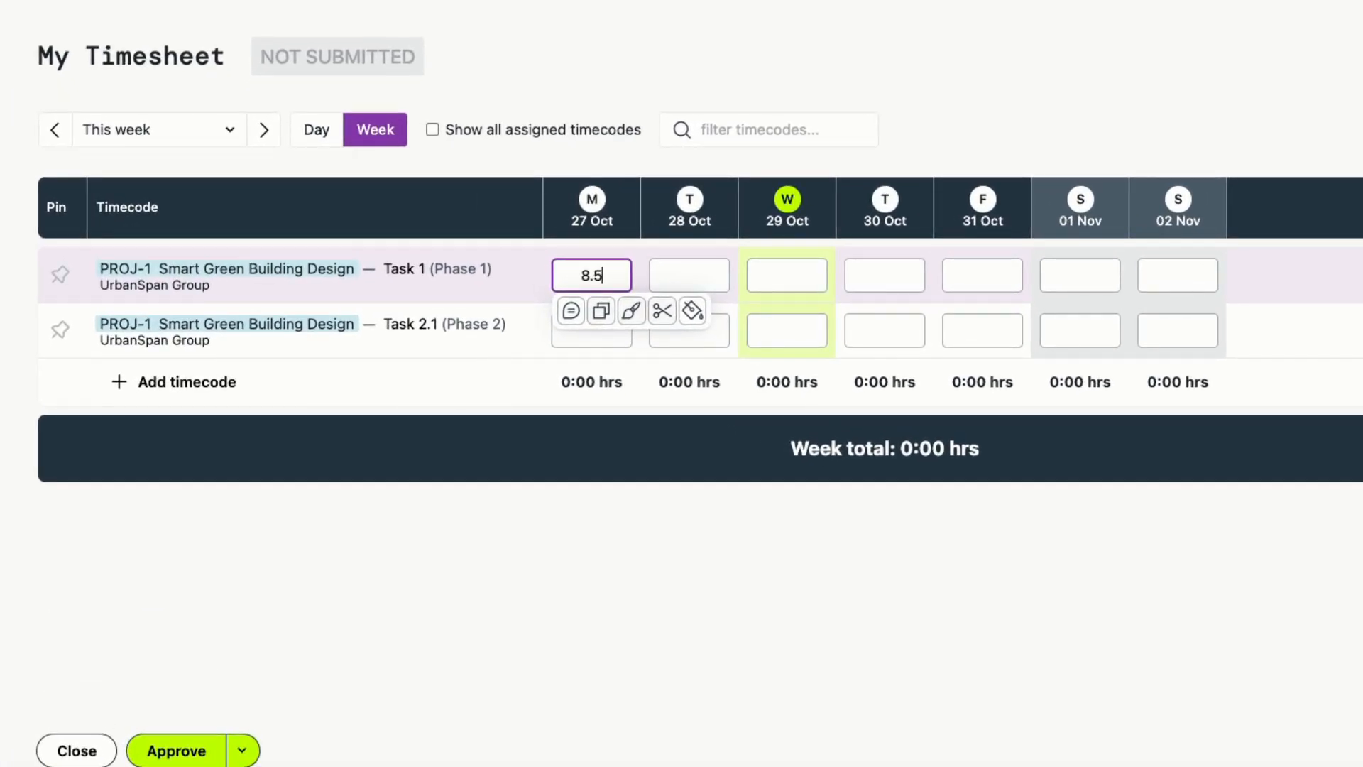
{"action": "left_click", "coordinate": [661, 331]}
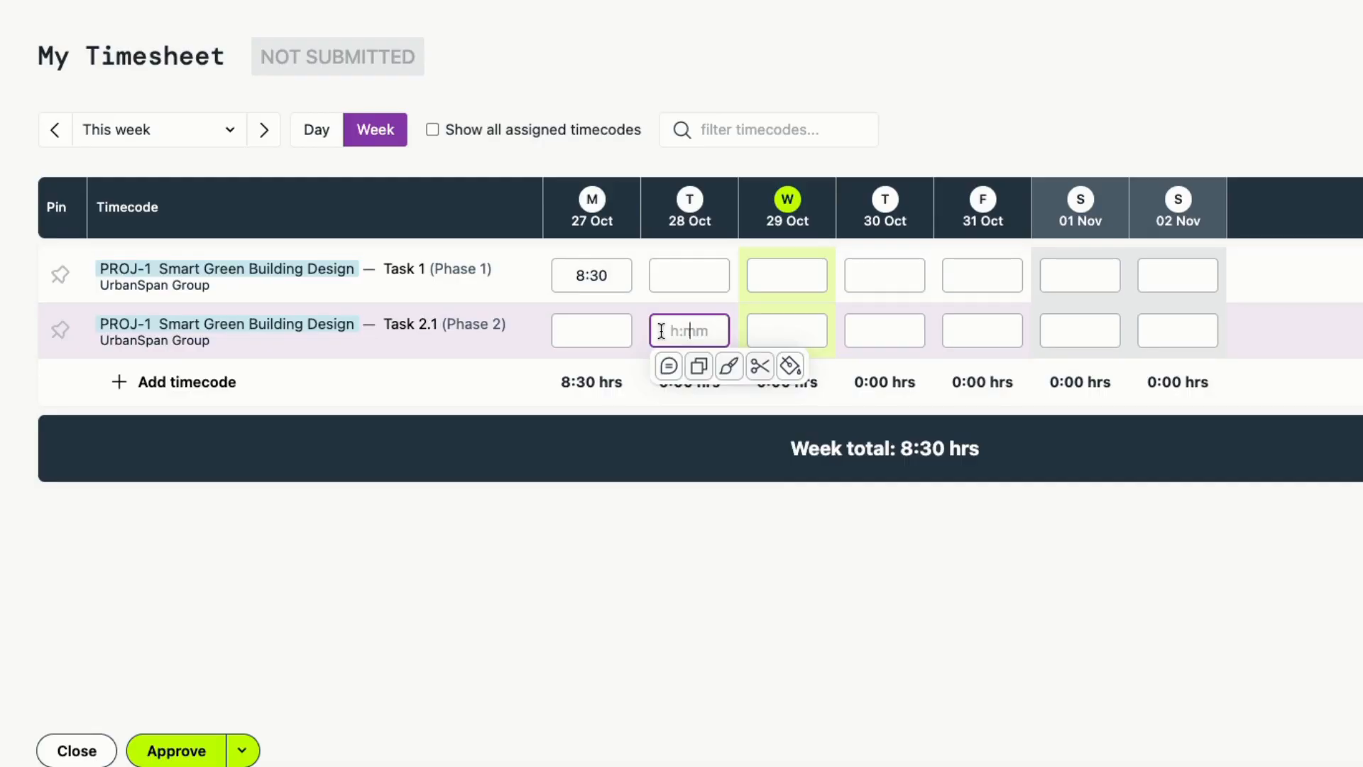
{"action": "type", "text": "4.5"}
{"action": "left_click", "coordinate": [785, 559]}
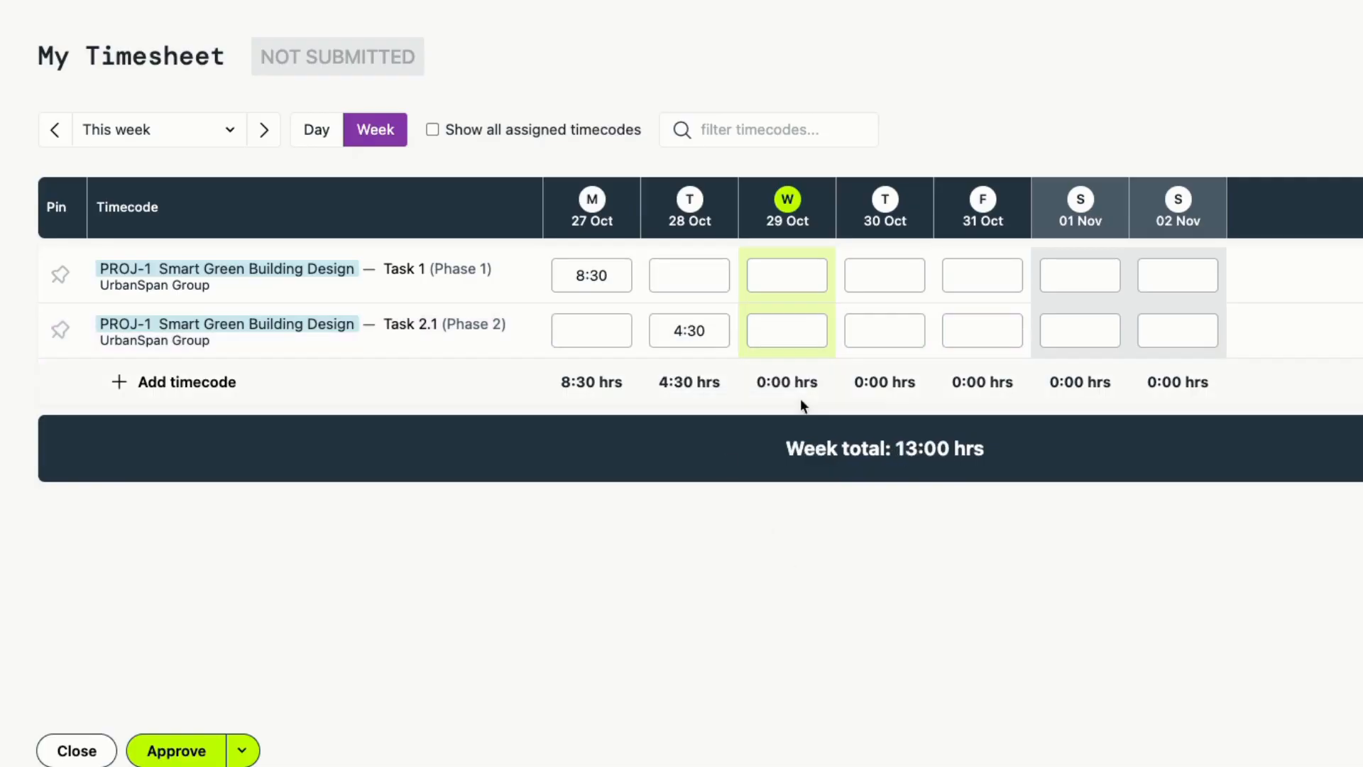
- Log 5 hours for Task 2.1 on 29 Oct and attach the note "Comments" to that entry
{"action": "left_click", "coordinate": [799, 341]}
{"action": "type", "text": "5"}
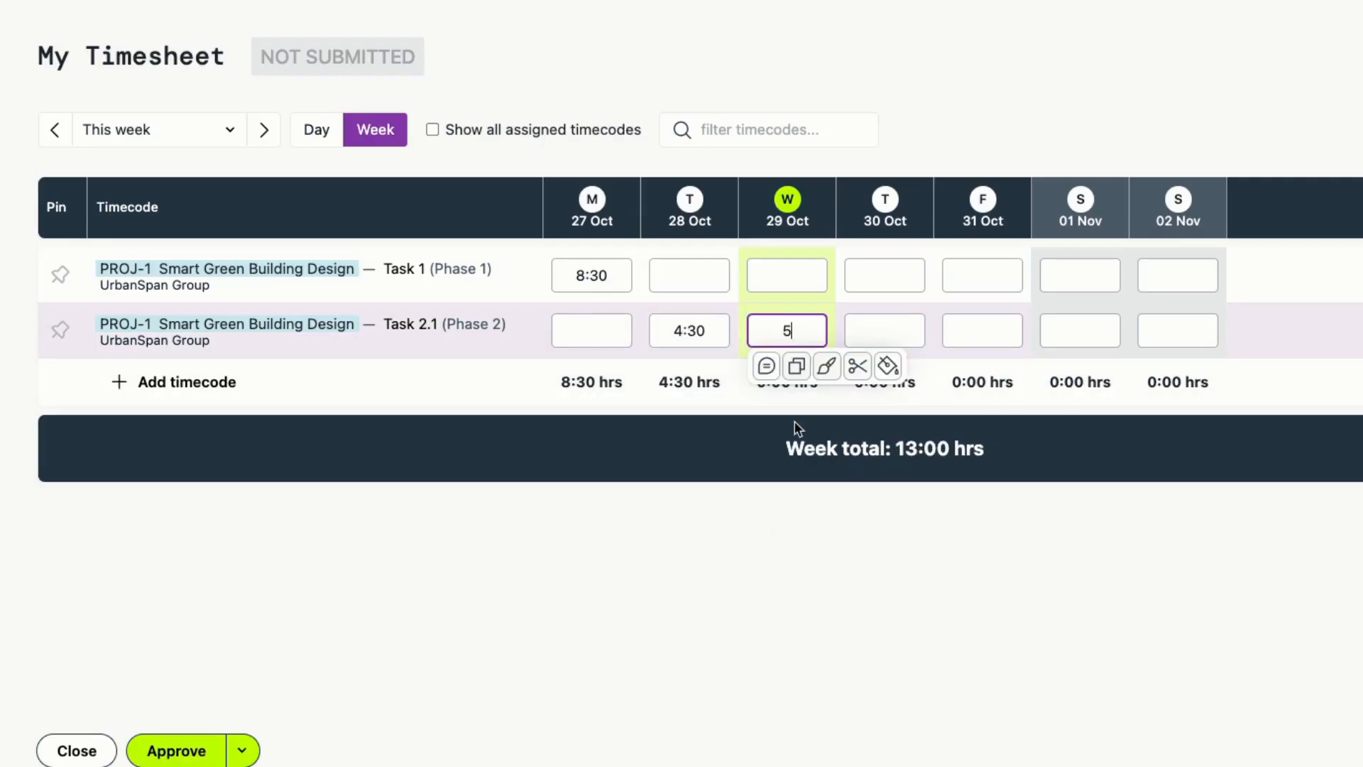
{"action": "left_click", "coordinate": [795, 425]}
{"action": "left_click", "coordinate": [767, 332]}
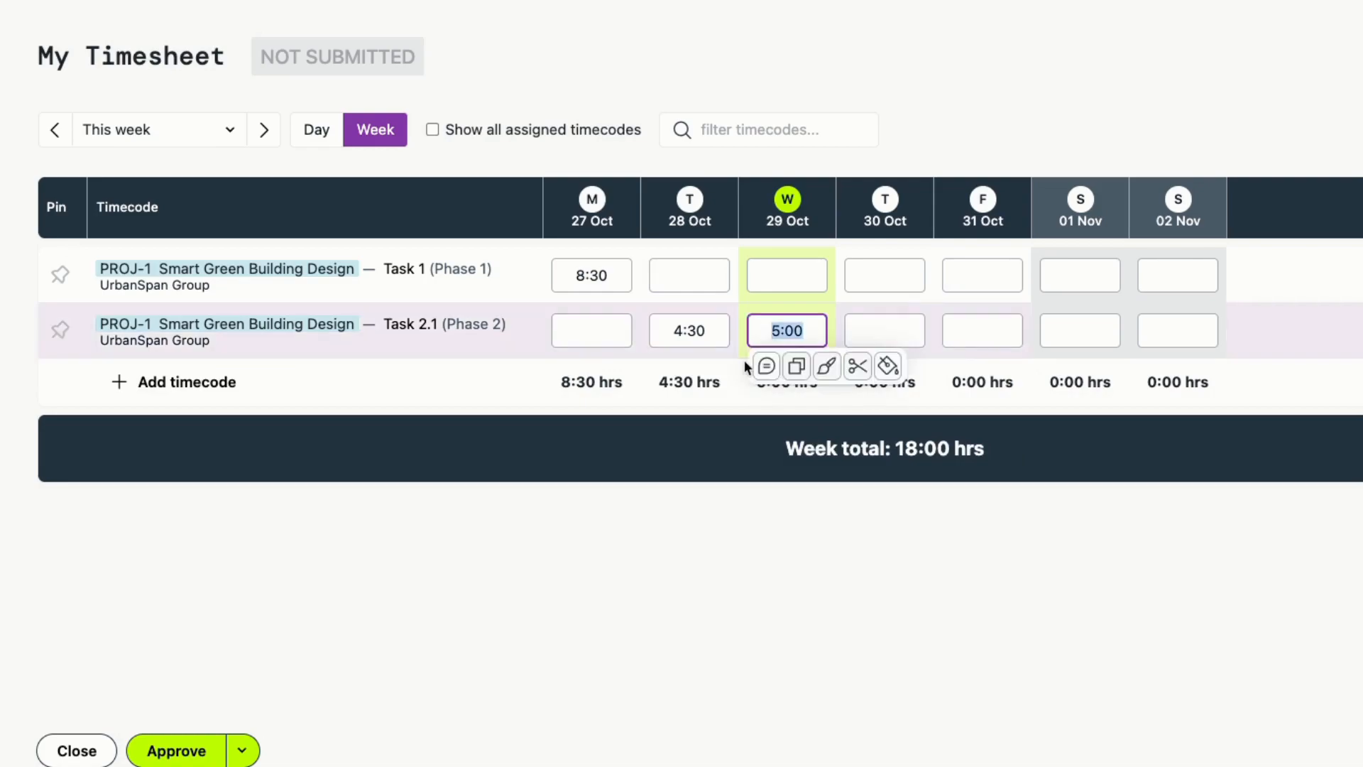
{"action": "left_click", "coordinate": [767, 366]}
{"action": "type", "text": "Comments"}
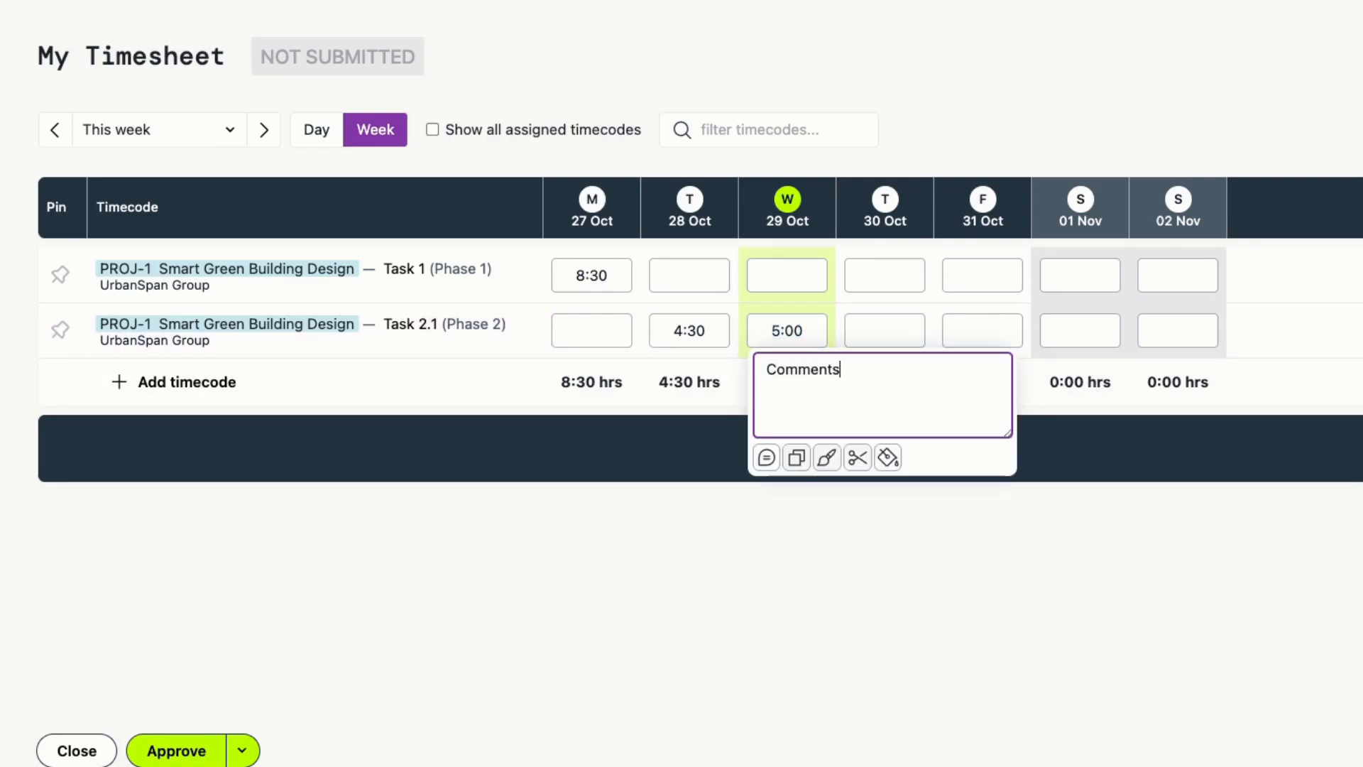
{"action": "left_click", "coordinate": [909, 617]}
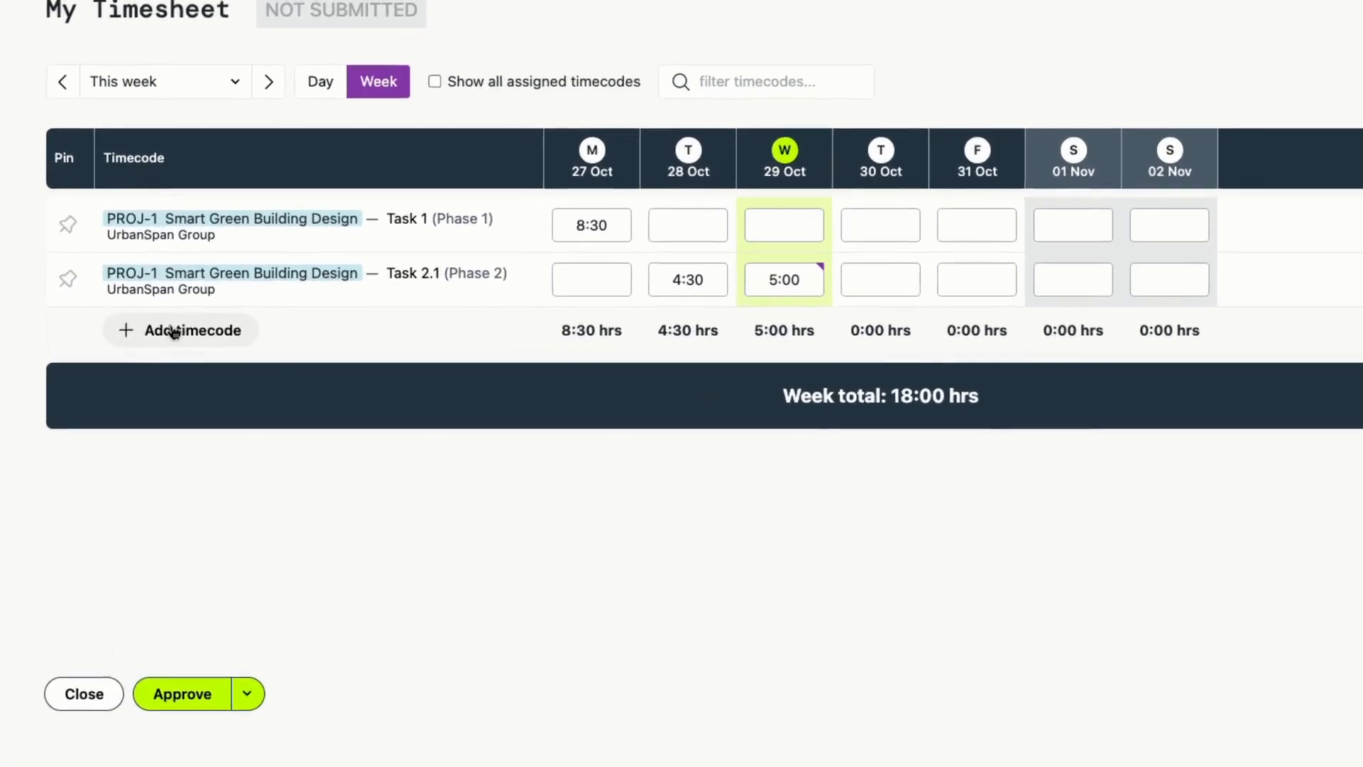
- Add the Cycle Network Expansion timecode Analysis (Detailed Design) to the timesheet
{"action": "left_click", "coordinate": [155, 333]}
{"action": "type", "text": "cyc"}
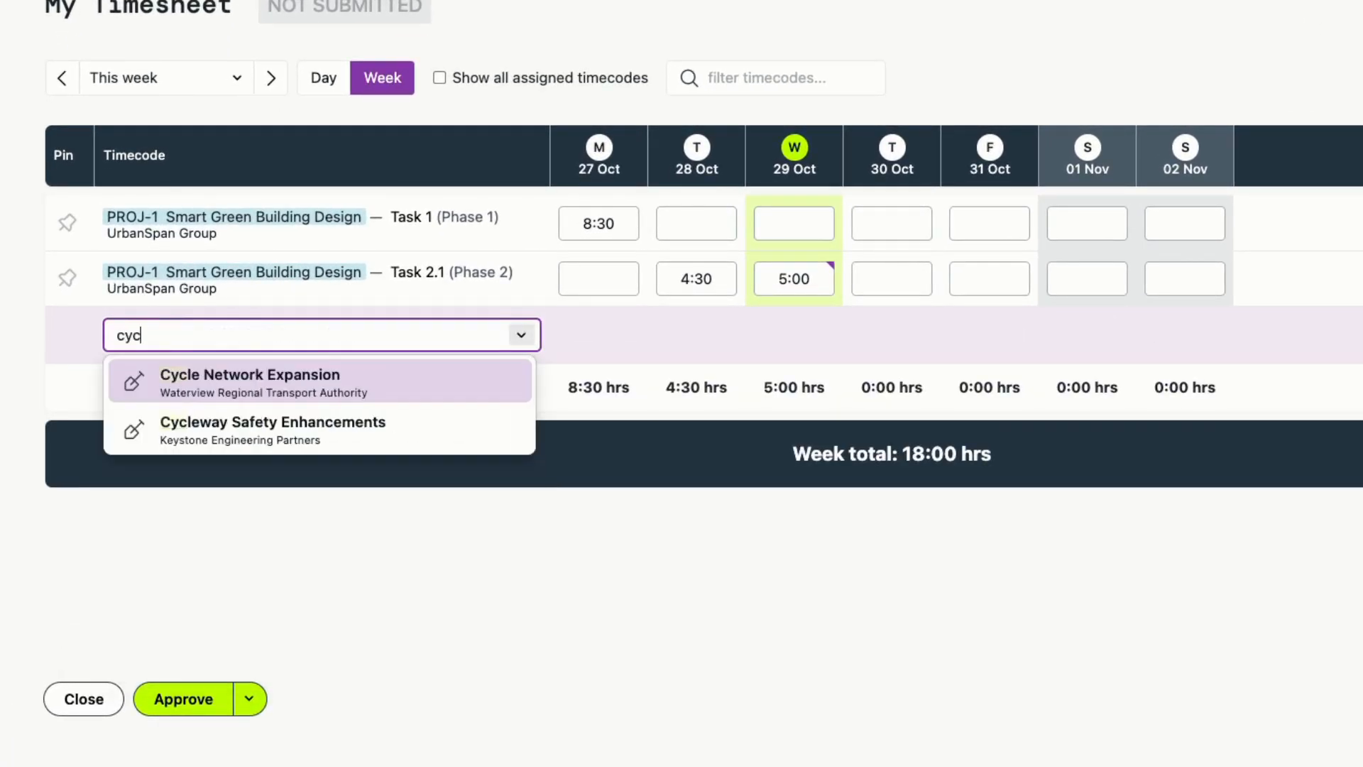
{"action": "key", "text": "Return"}
{"action": "left_click", "coordinate": [689, 261]}
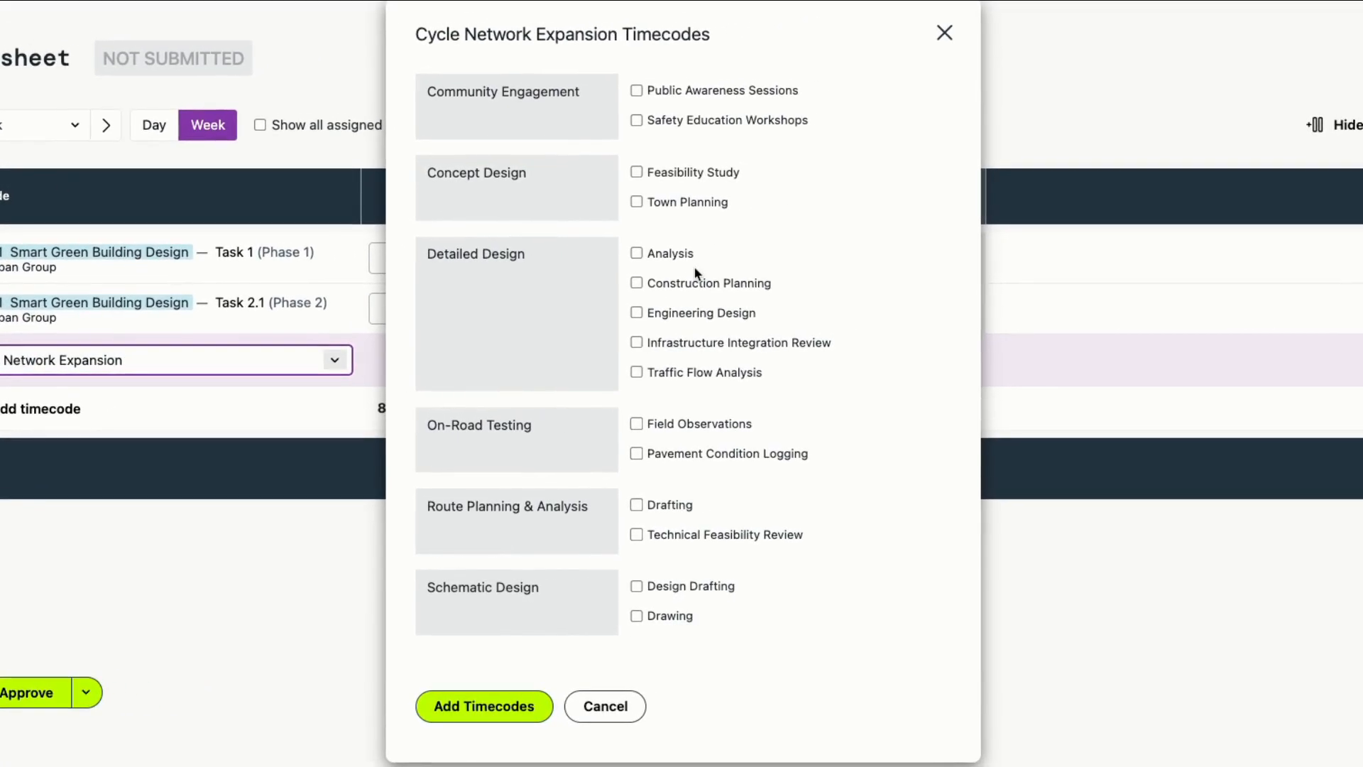
{"action": "left_click", "coordinate": [506, 717]}
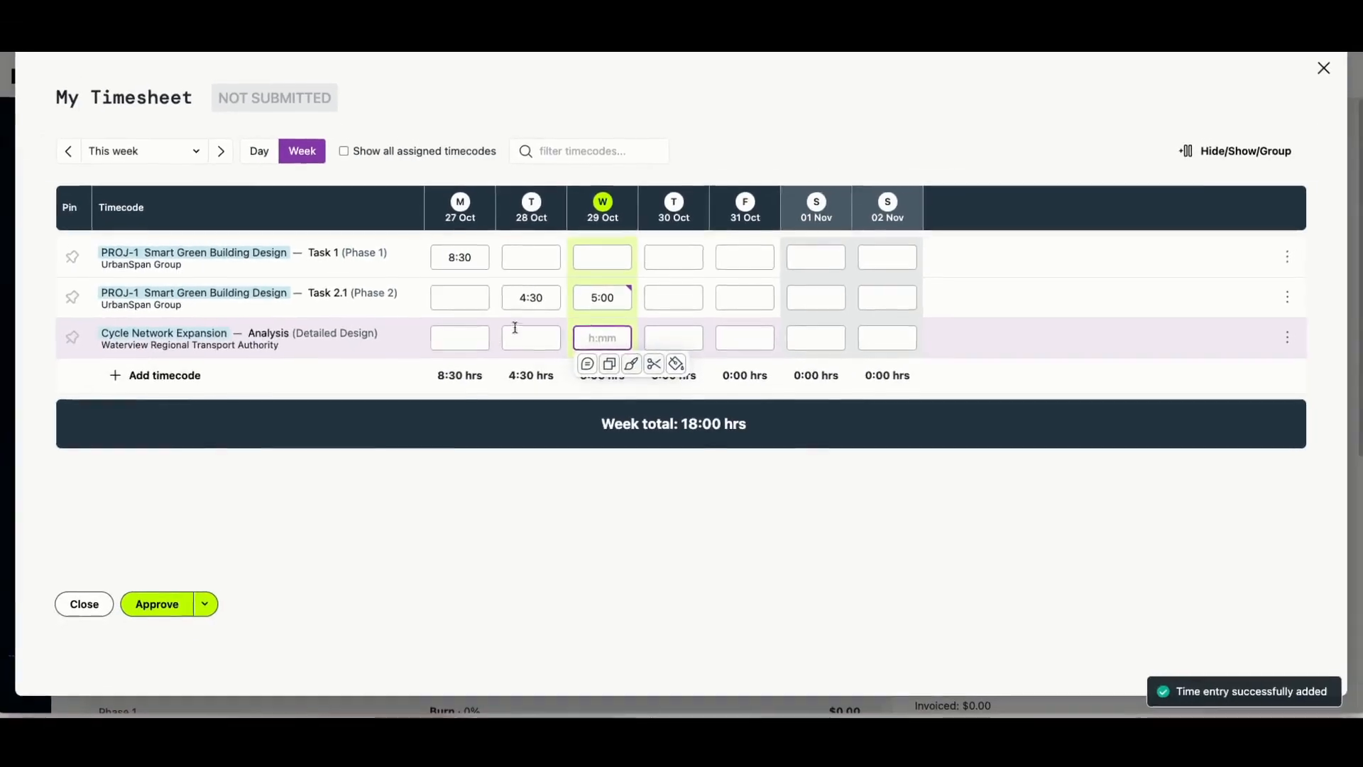
- Log 3 hours for Analysis on 28 Oct, and pin the Cycle Network Expansion and Smart Green Building Design timecodes
{"action": "left_click", "coordinate": [500, 355]}
{"action": "type", "text": "3"}
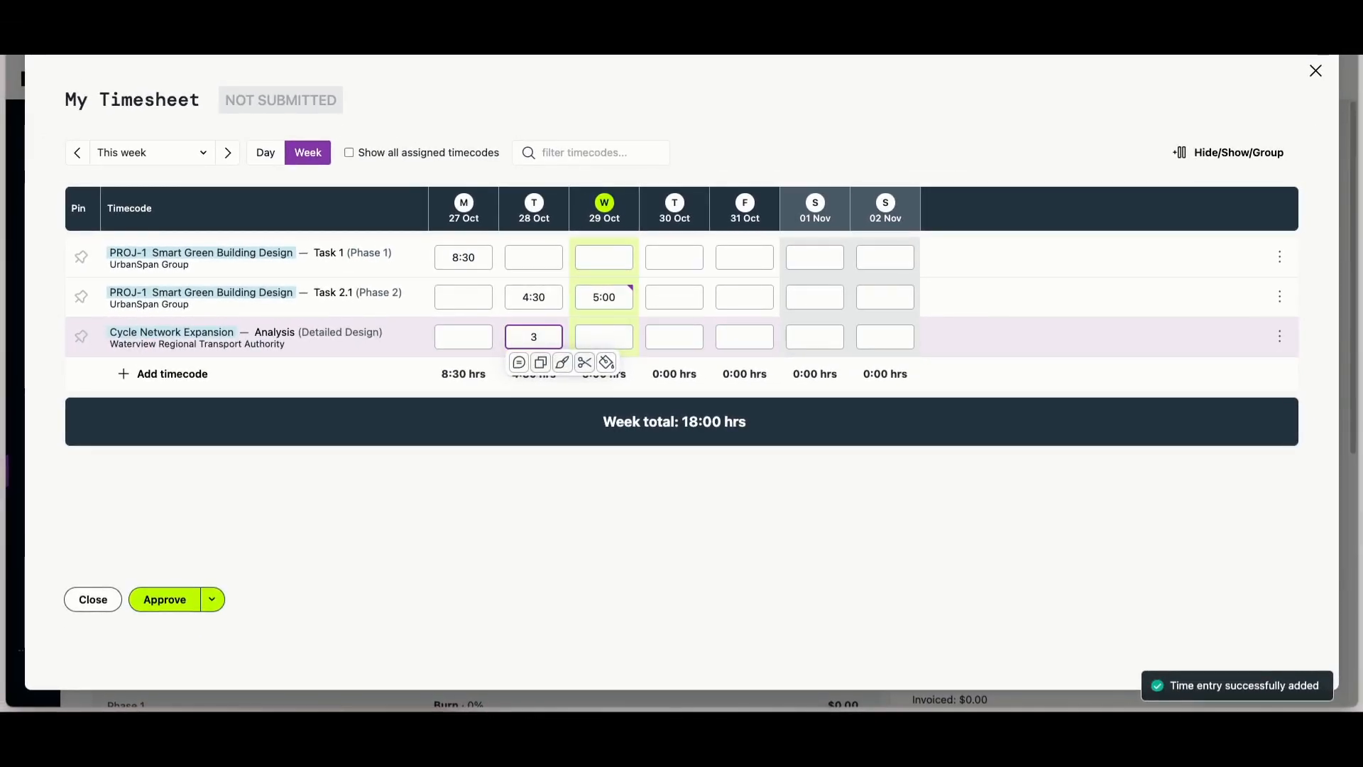
{"action": "left_click", "coordinate": [548, 405]}
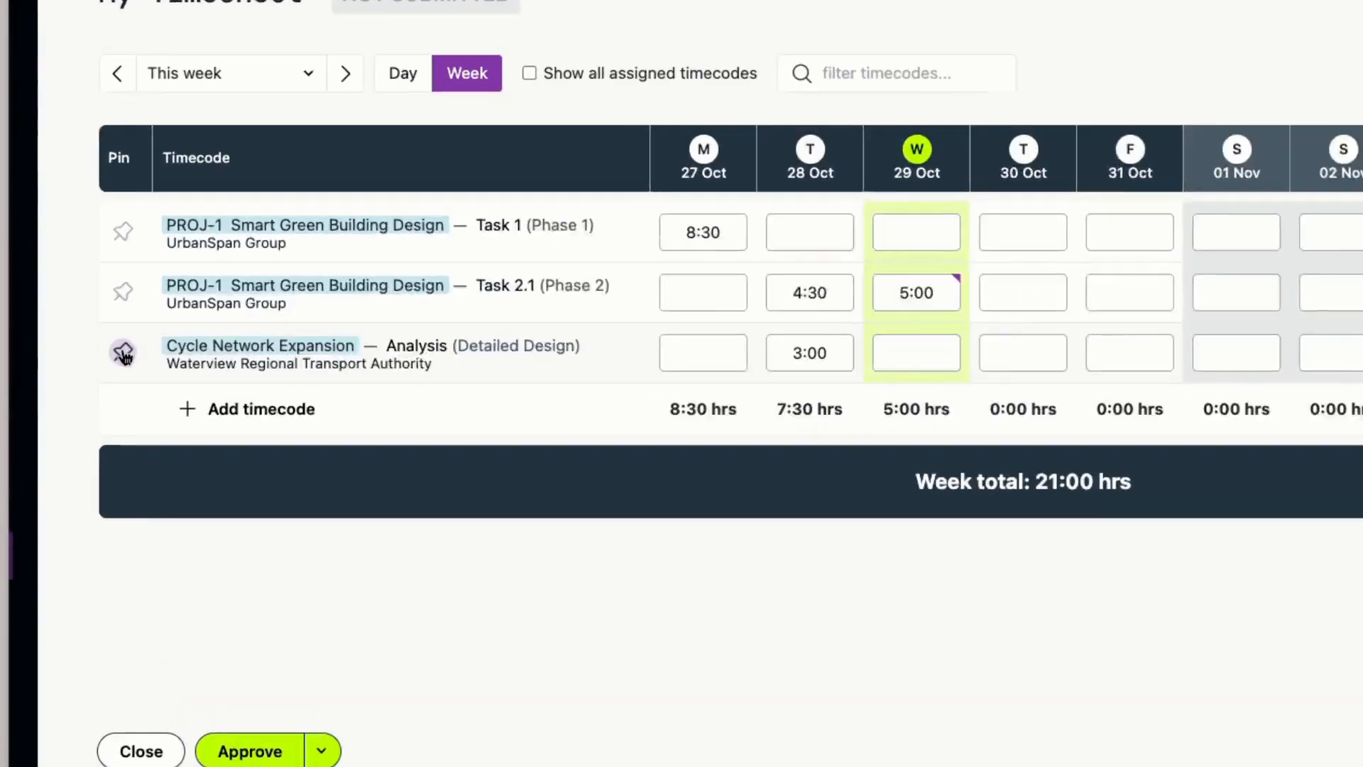
{"action": "left_click", "coordinate": [81, 336]}
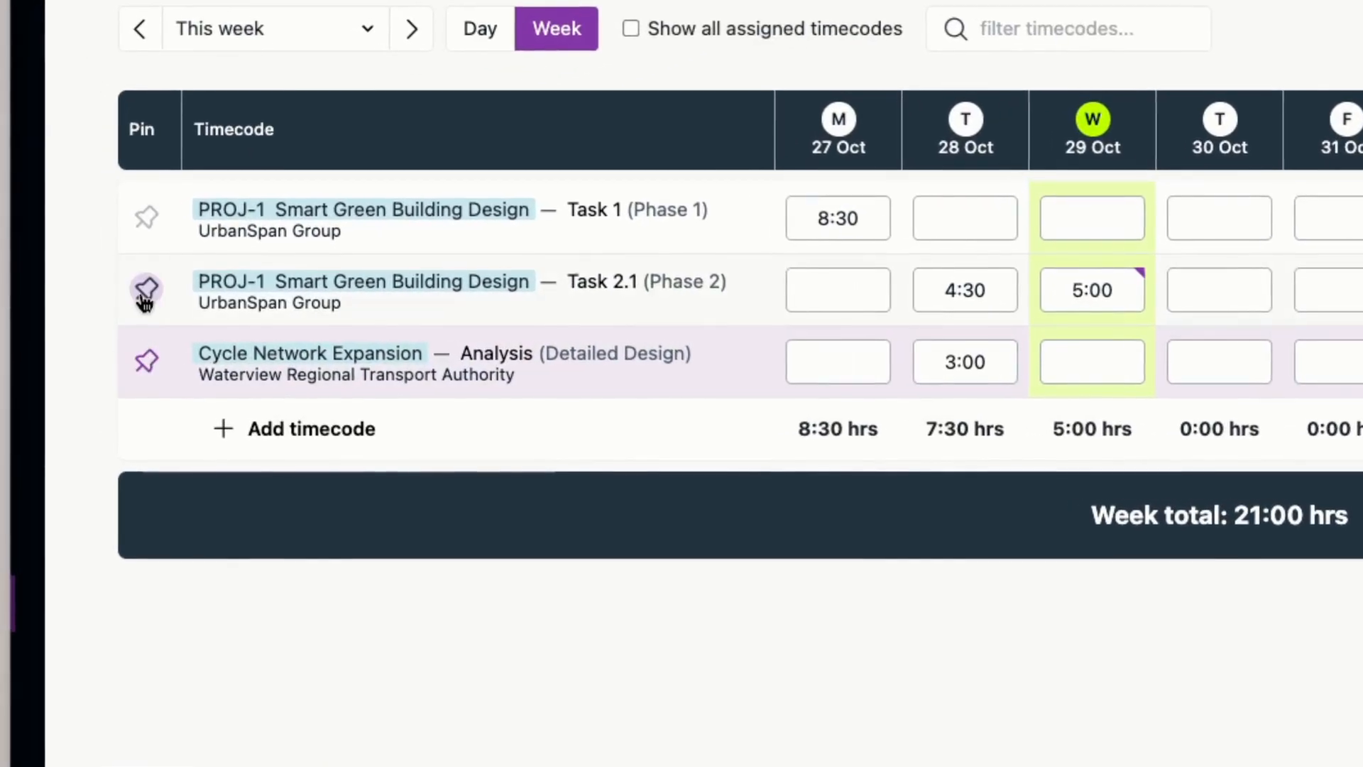
{"action": "left_click", "coordinate": [146, 217]}
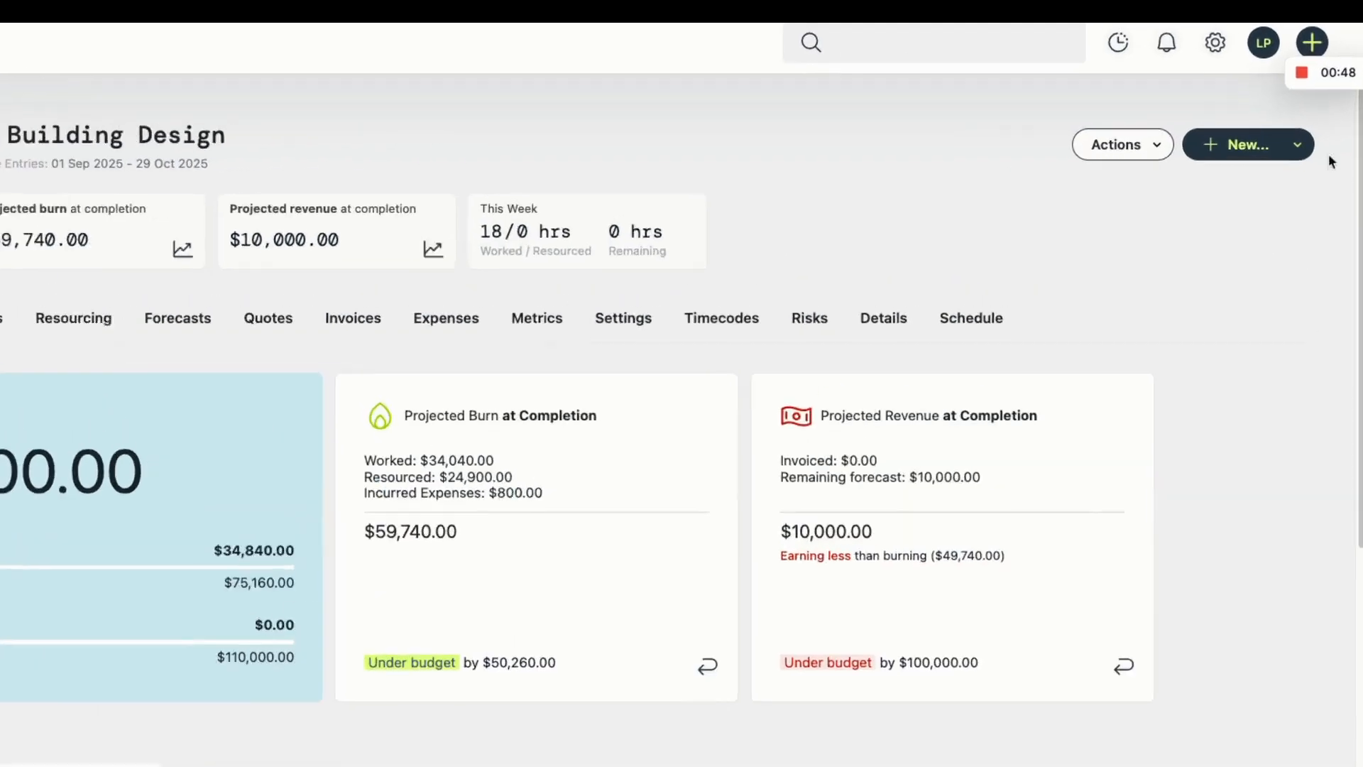
- Review the Smart Green Building Design project's time entries for September 2025
{"action": "left_click", "coordinate": [1307, 148]}
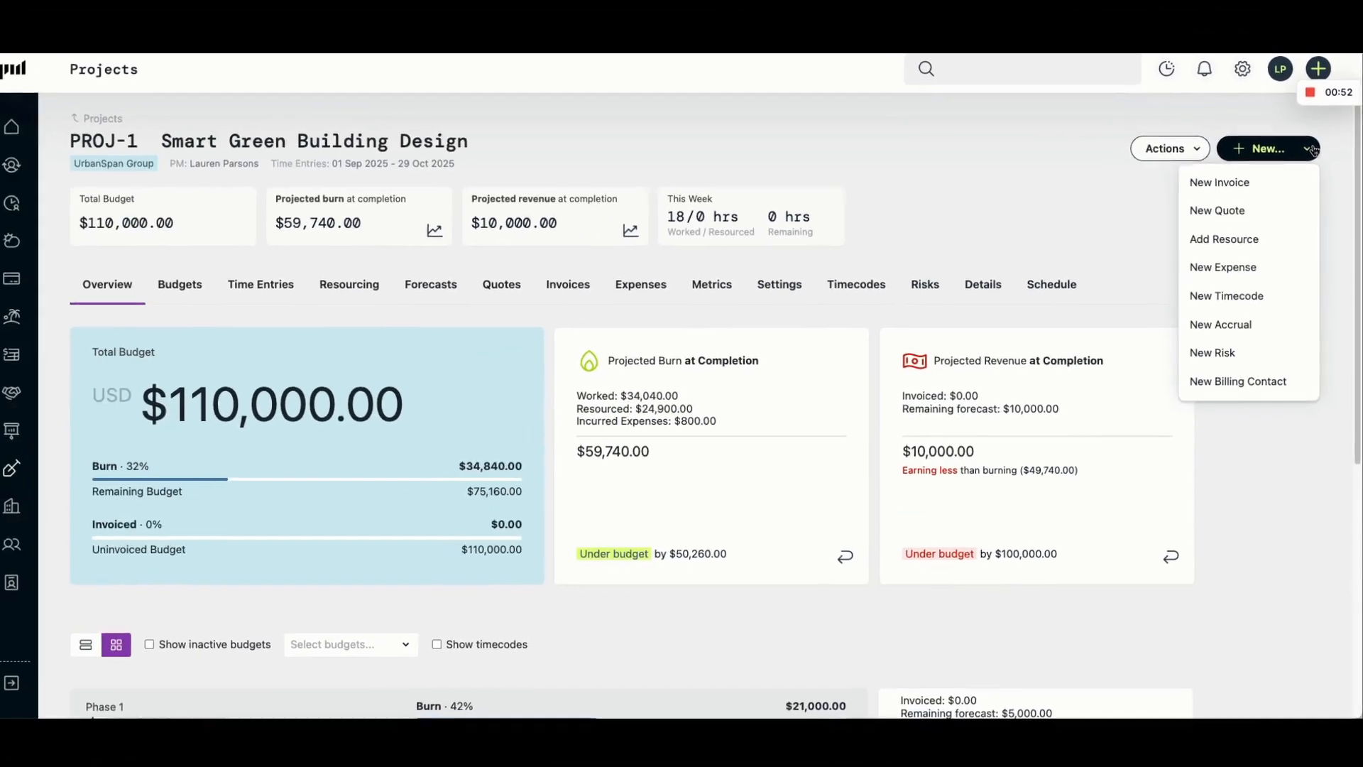
{"action": "left_click", "coordinate": [1299, 144]}
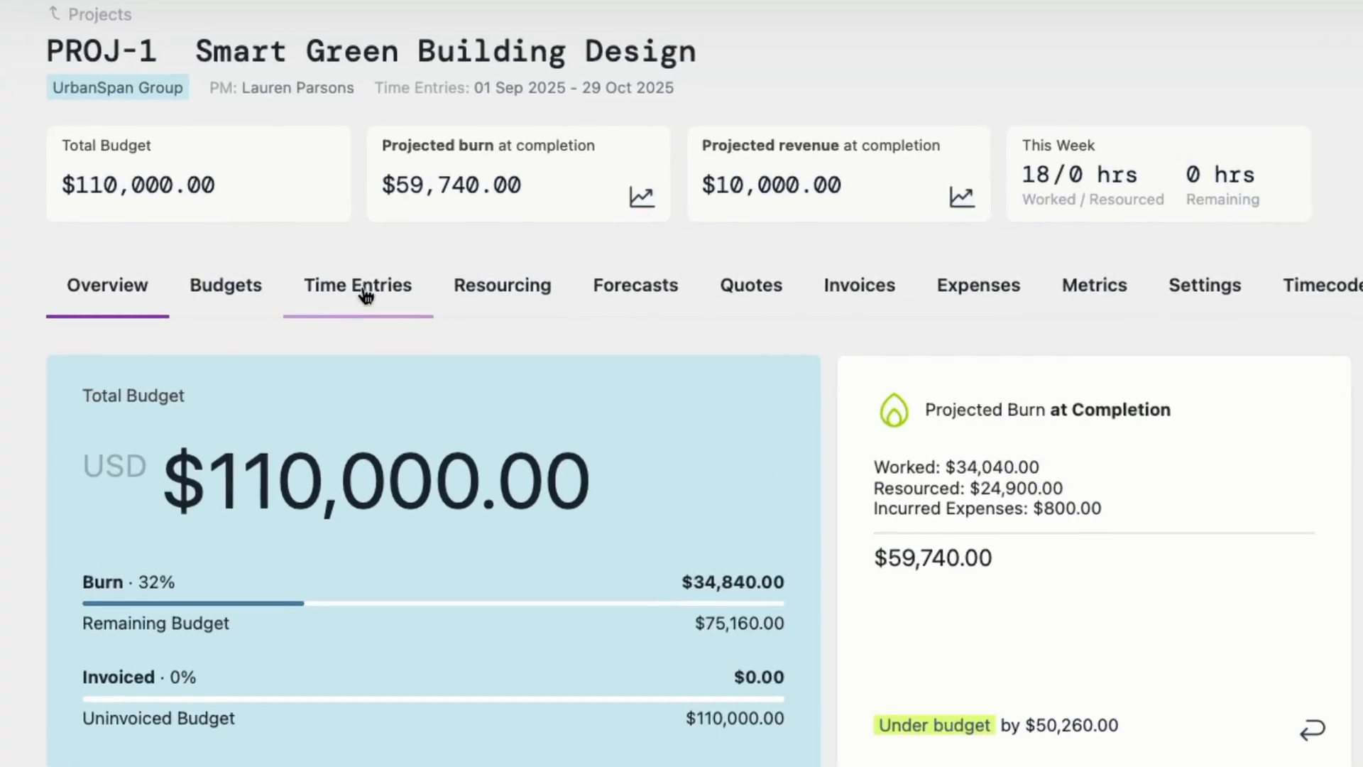
{"action": "left_click", "coordinate": [367, 294]}
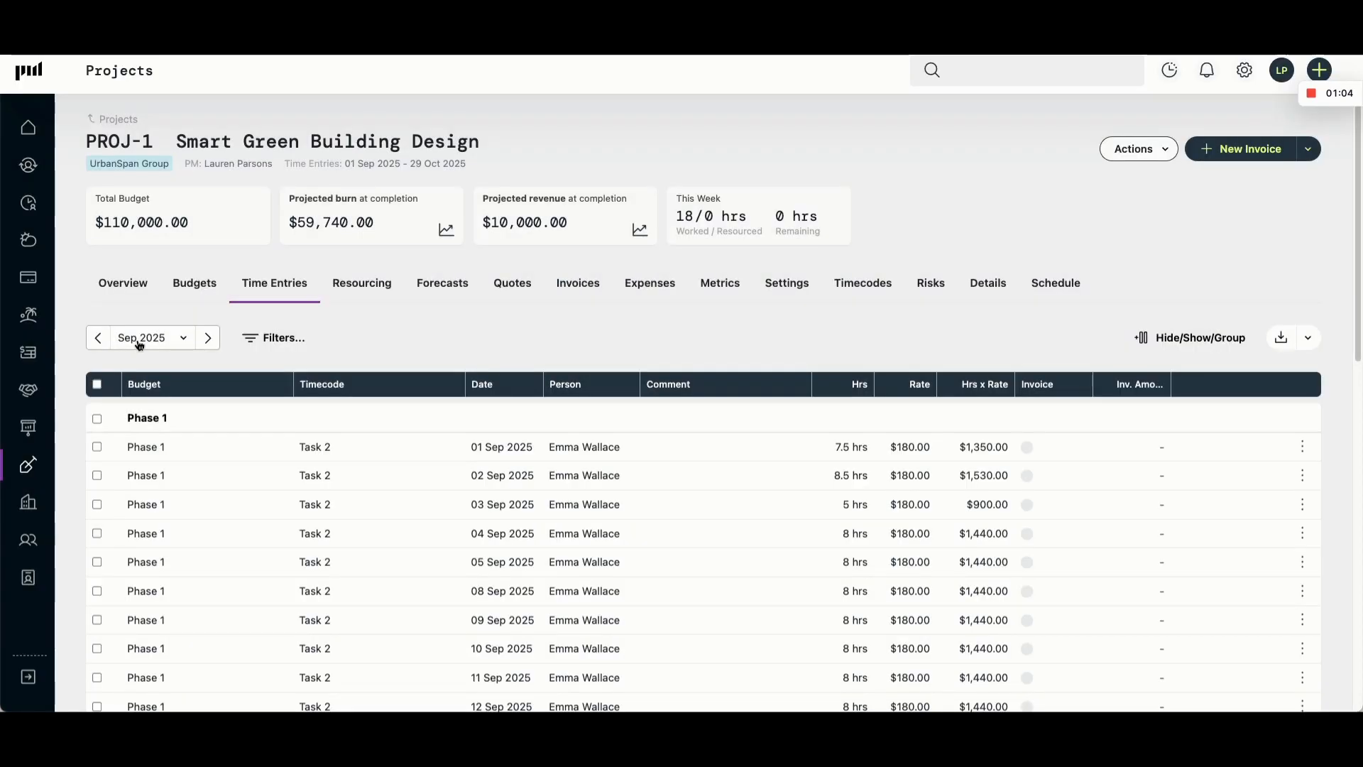
{"action": "left_click", "coordinate": [139, 343]}
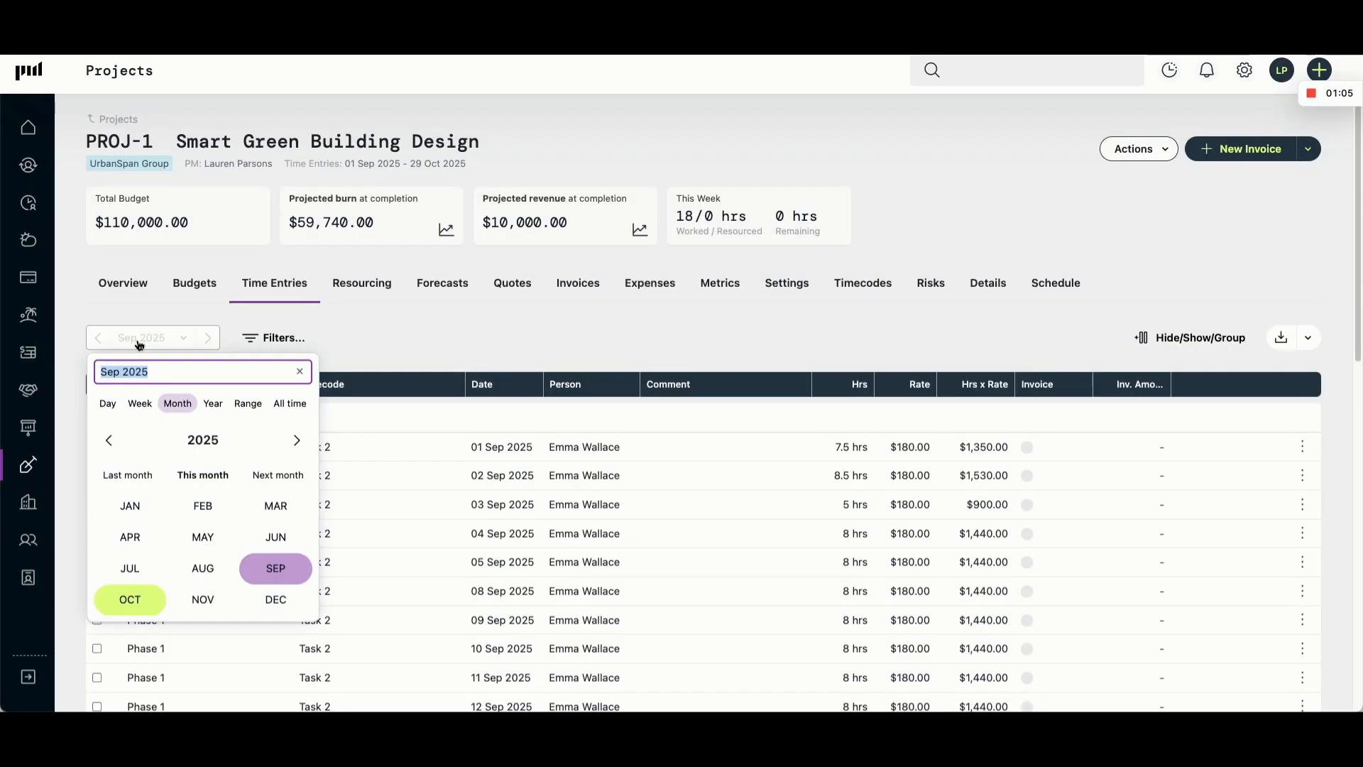
{"action": "left_click", "coordinate": [183, 340]}
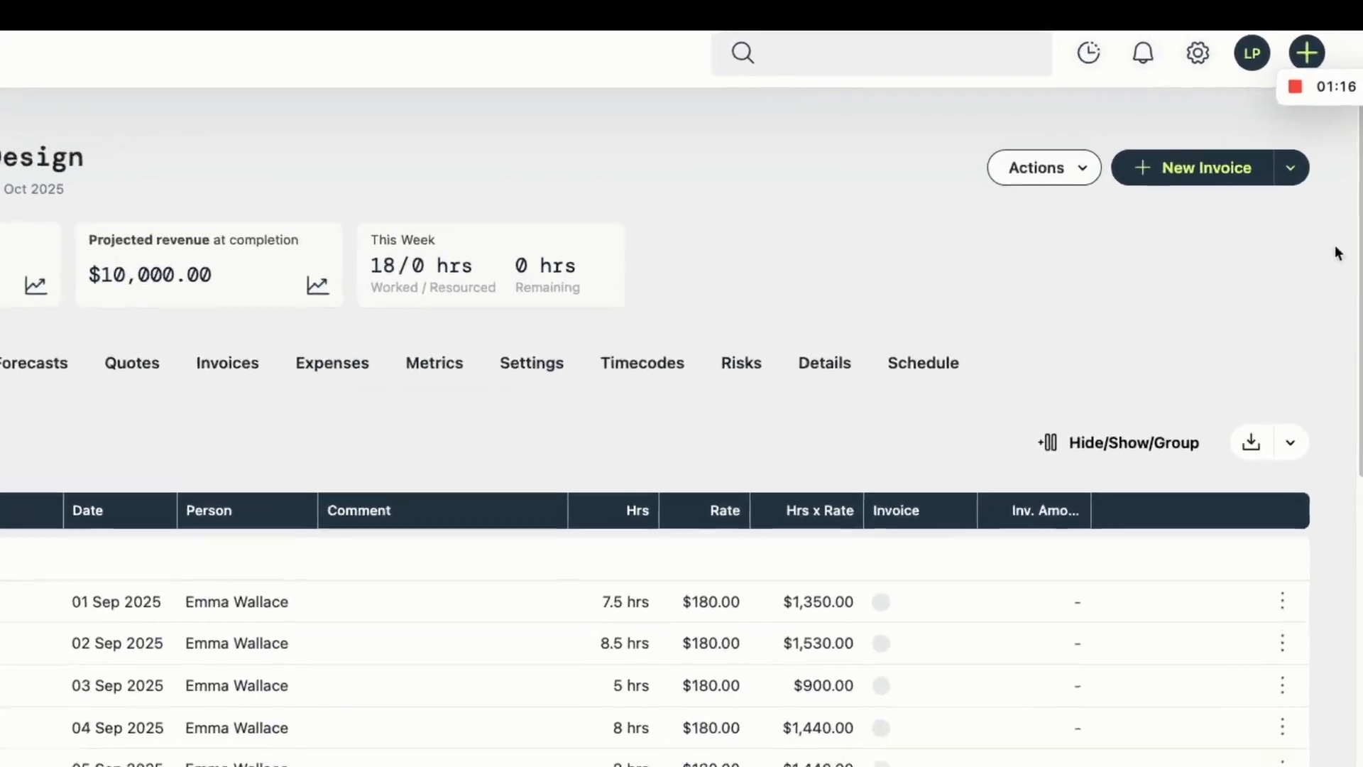
- Start a new invoice for the Smart Green Building Design project and review the time entries included in its Phase 1 line
{"action": "left_click", "coordinate": [1242, 149]}
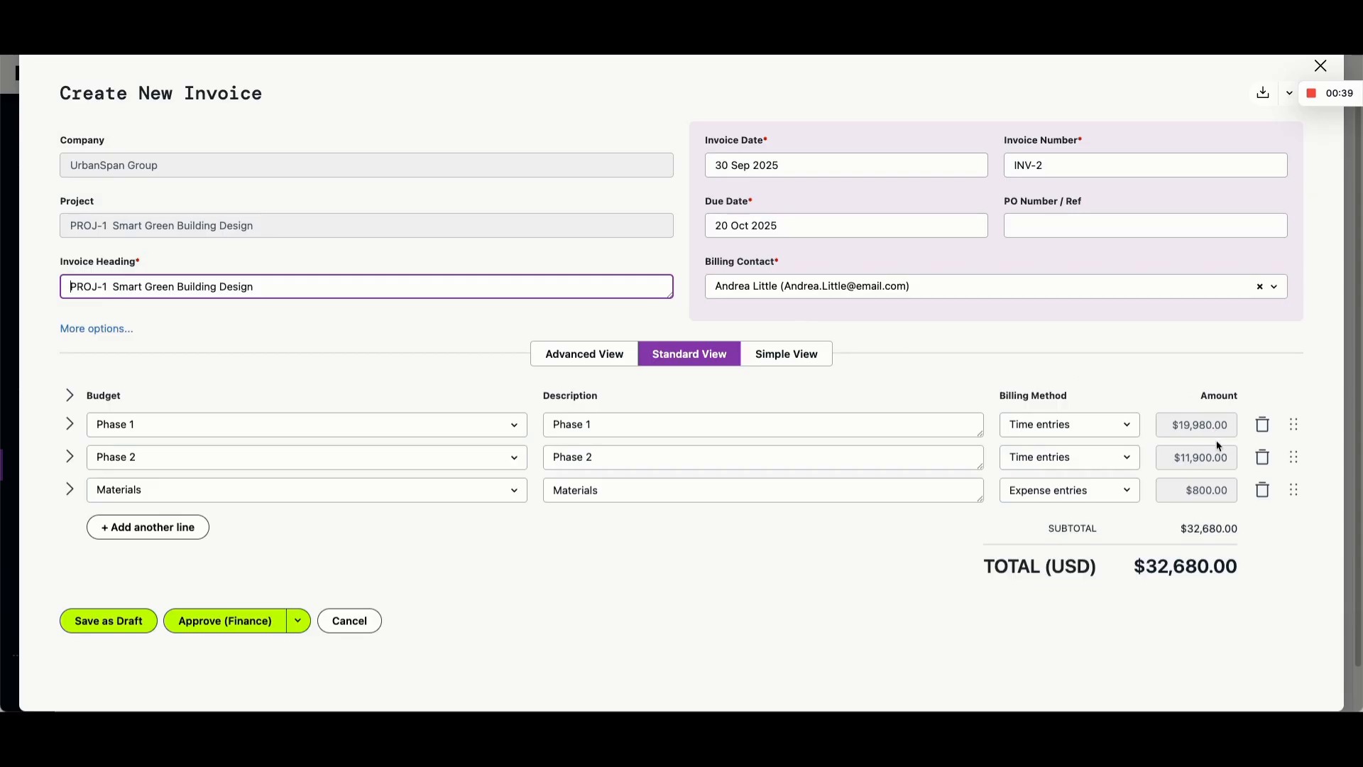
{"action": "left_click", "coordinate": [70, 426]}
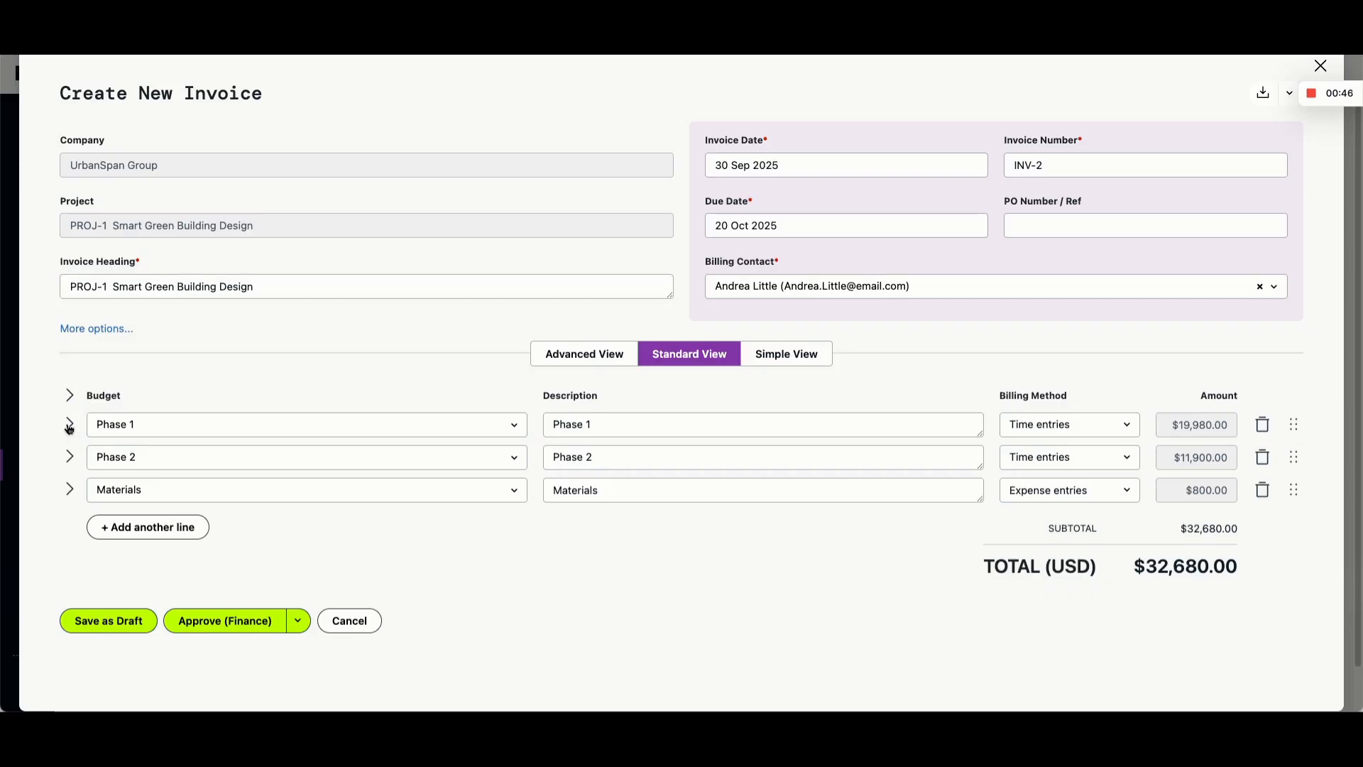
{"action": "left_click", "coordinate": [70, 426]}
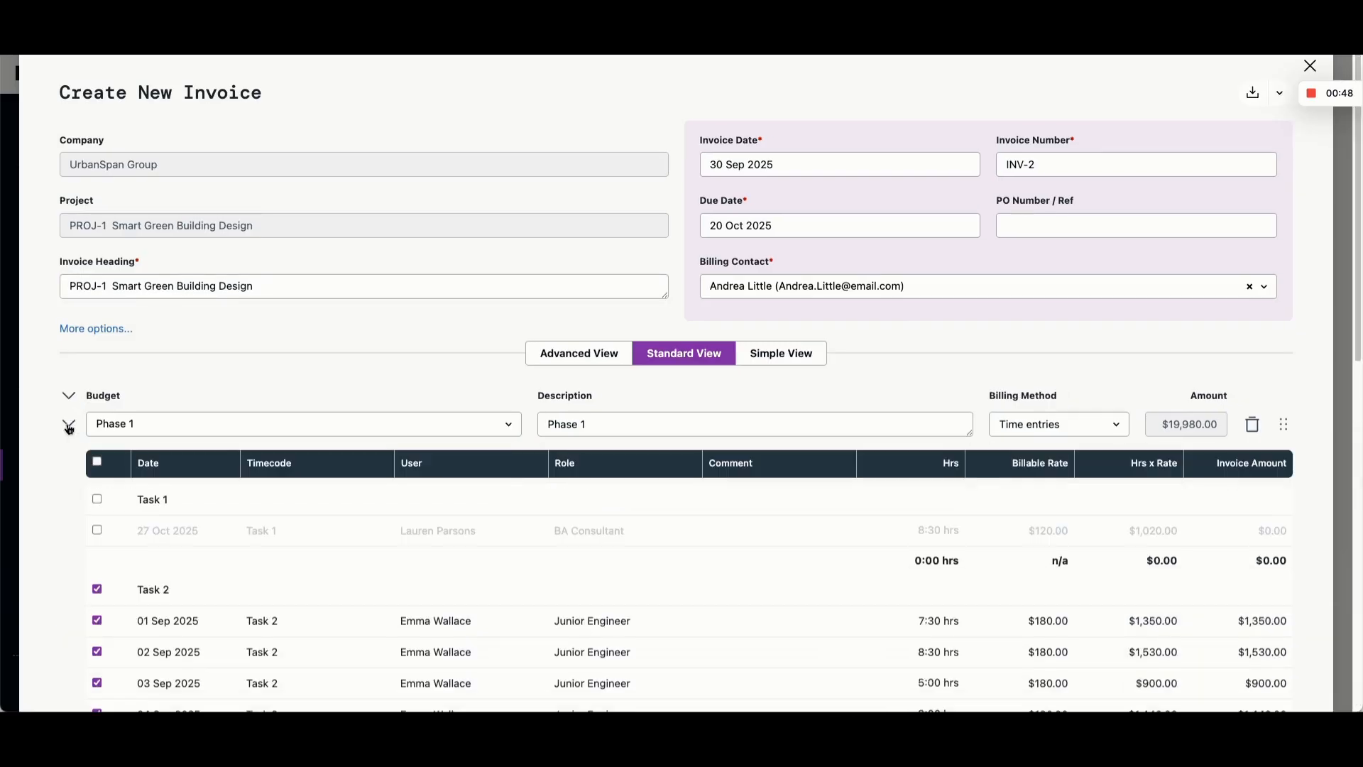
{"action": "scroll", "coordinate": [69, 429], "scroll_direction": "down", "scroll_amount": 5}
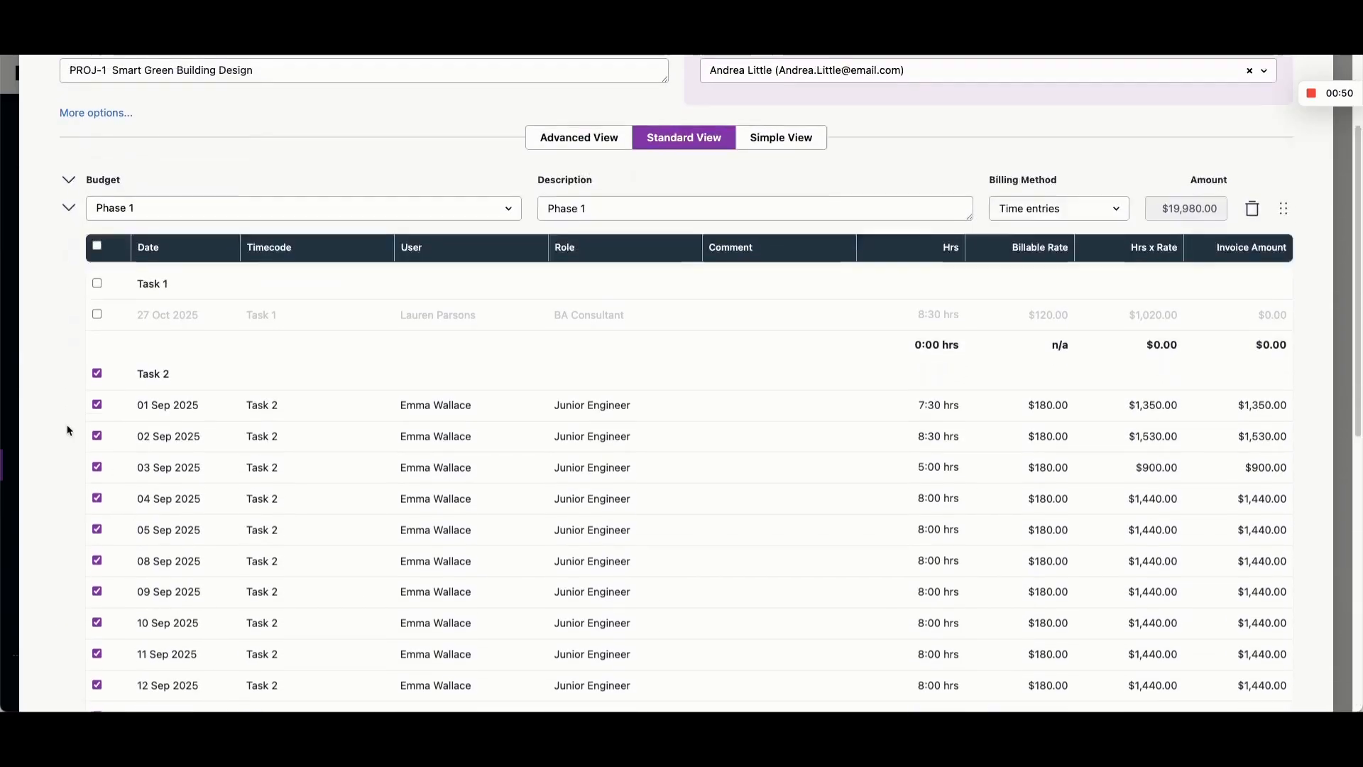
{"action": "scroll", "coordinate": [69, 429], "scroll_direction": "down", "scroll_amount": 2}
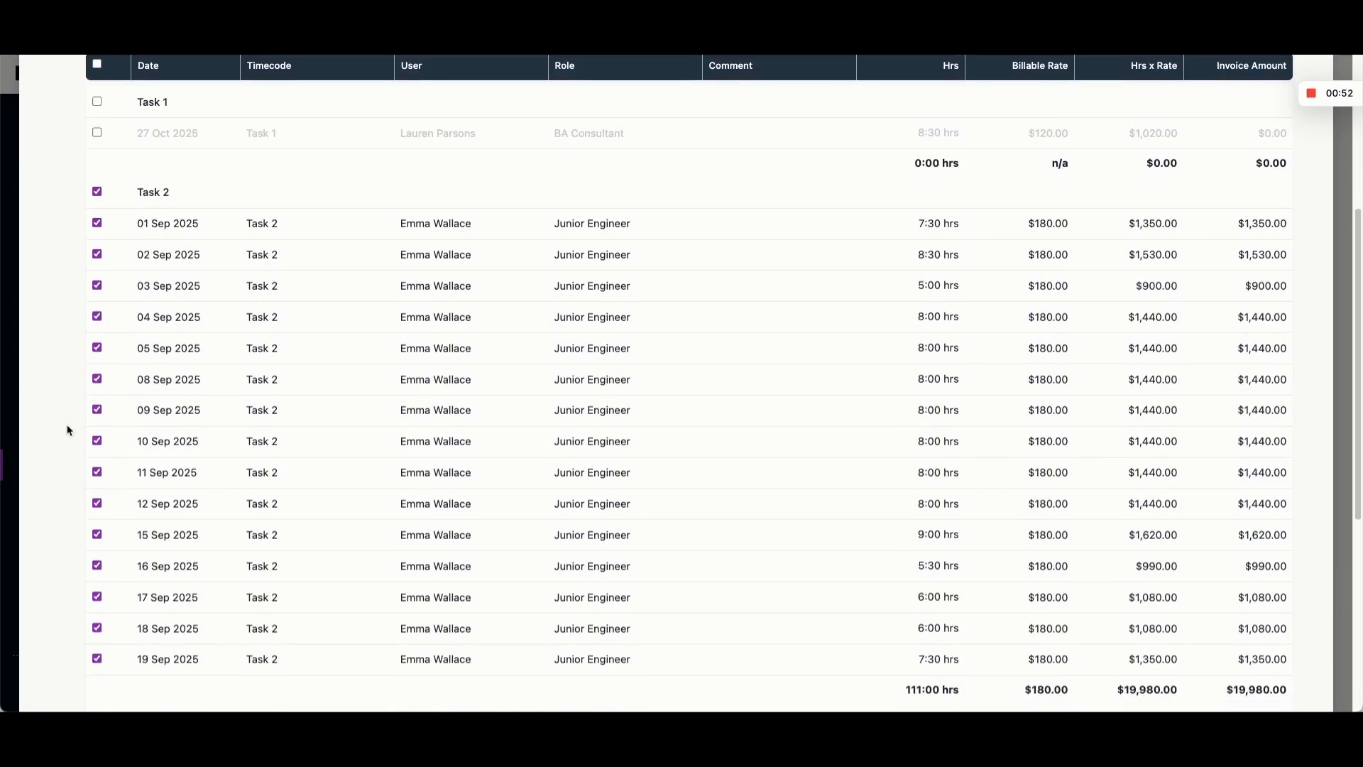
{"action": "scroll", "coordinate": [69, 430], "scroll_direction": "up", "scroll_amount": 2}
{"action": "left_click", "coordinate": [69, 115]}
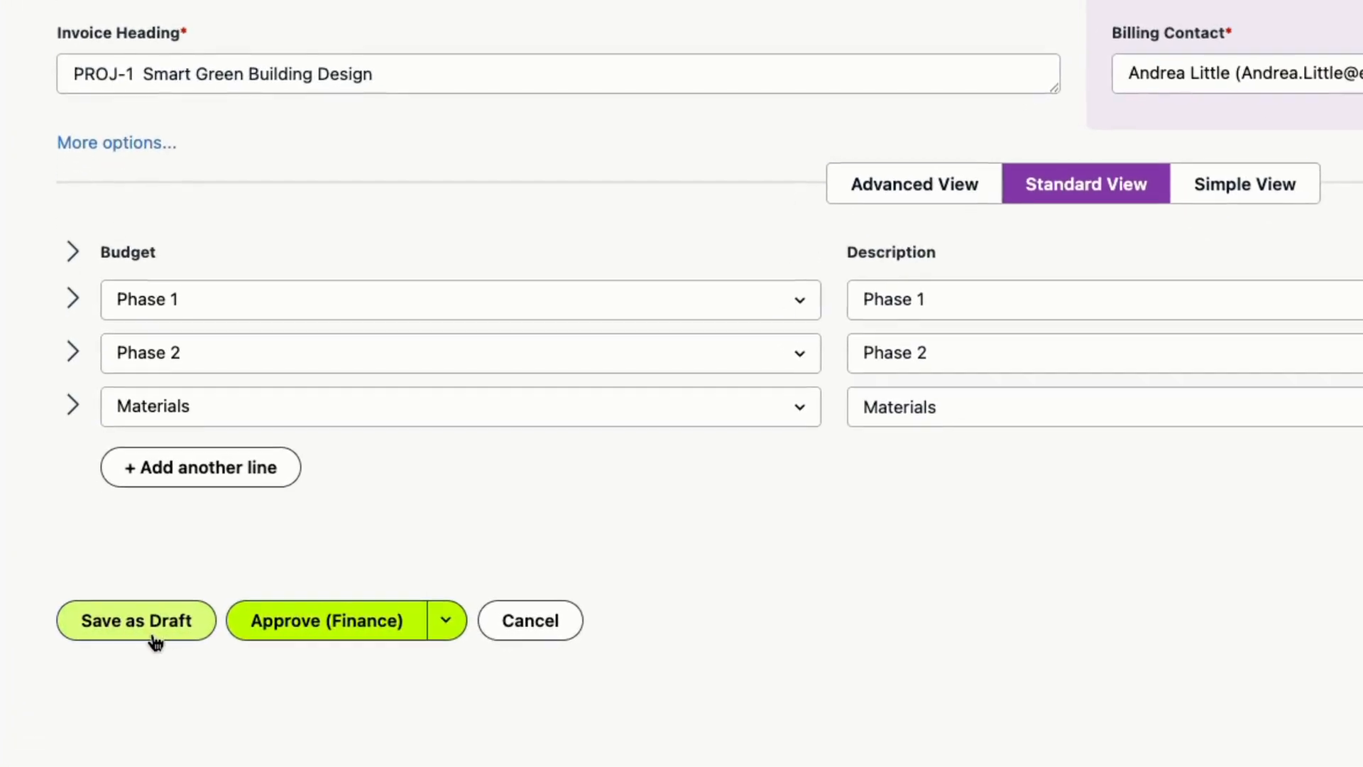
- Approve the new invoice at the Finance level and show the project's invoices
{"action": "left_click", "coordinate": [445, 625]}
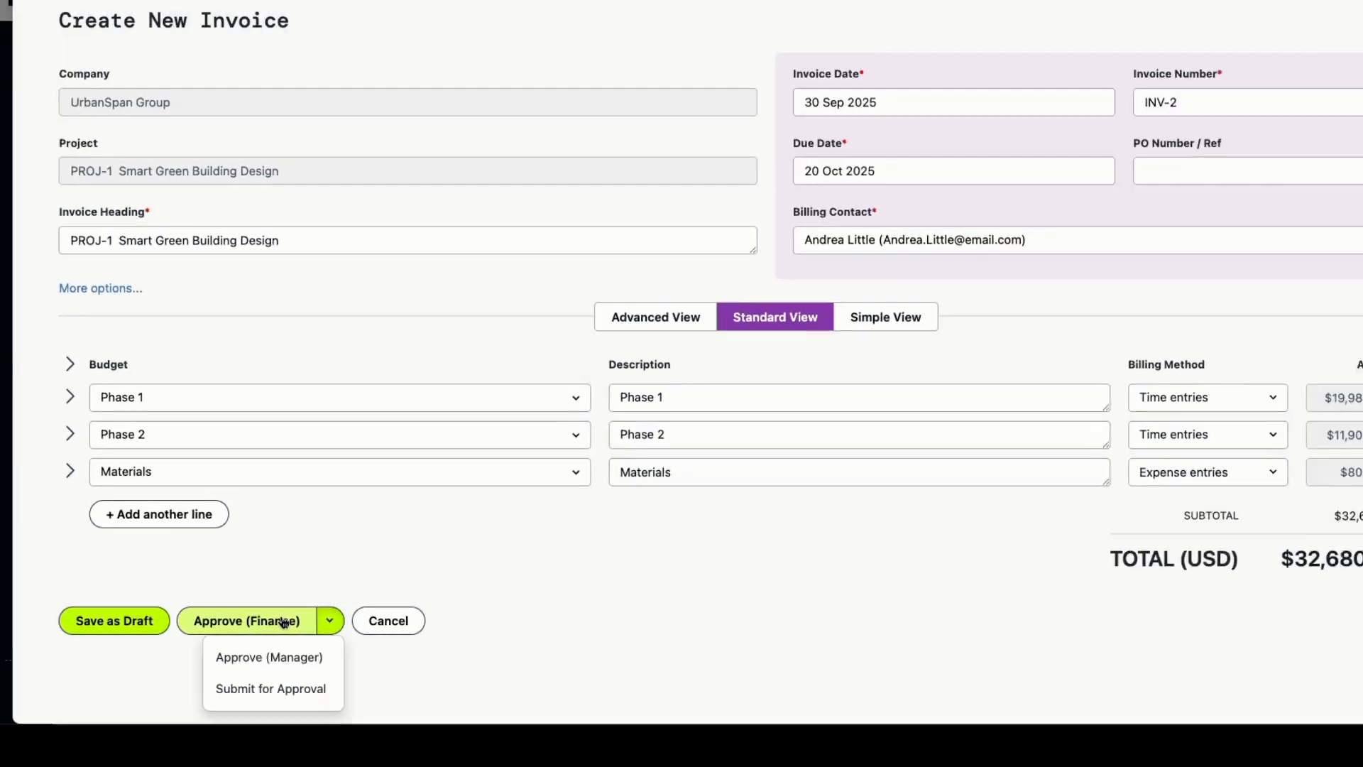
{"action": "left_click", "coordinate": [381, 622]}
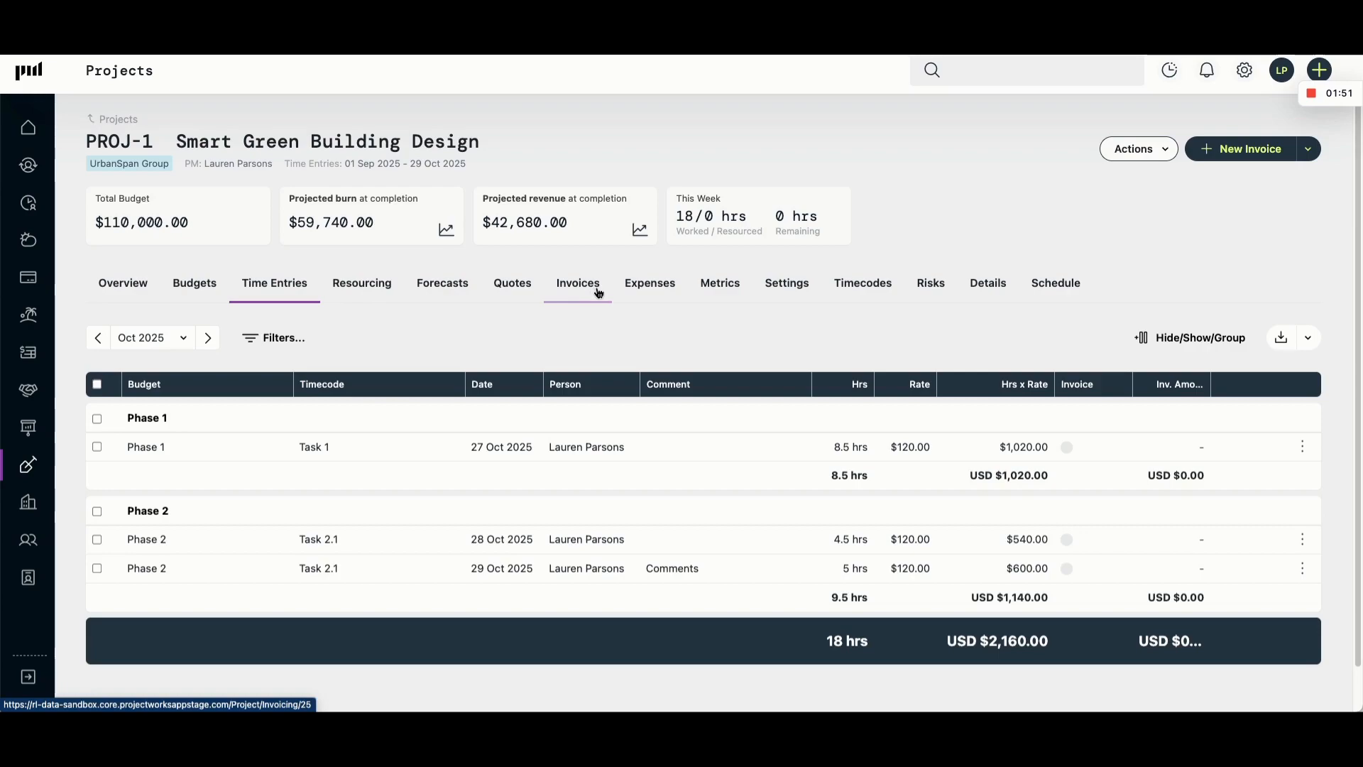
{"action": "left_click", "coordinate": [598, 291]}
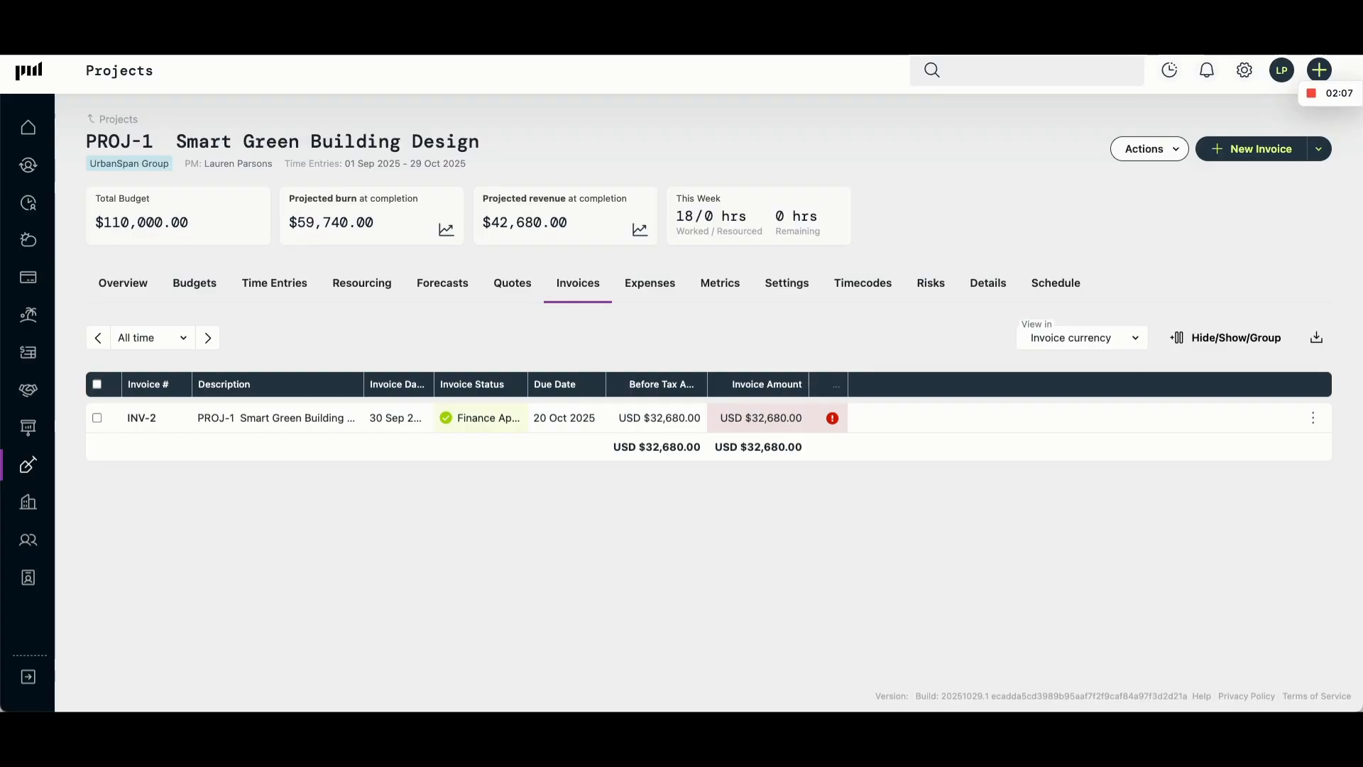
{"action": "mouse_move", "coordinate": [31, 472]}
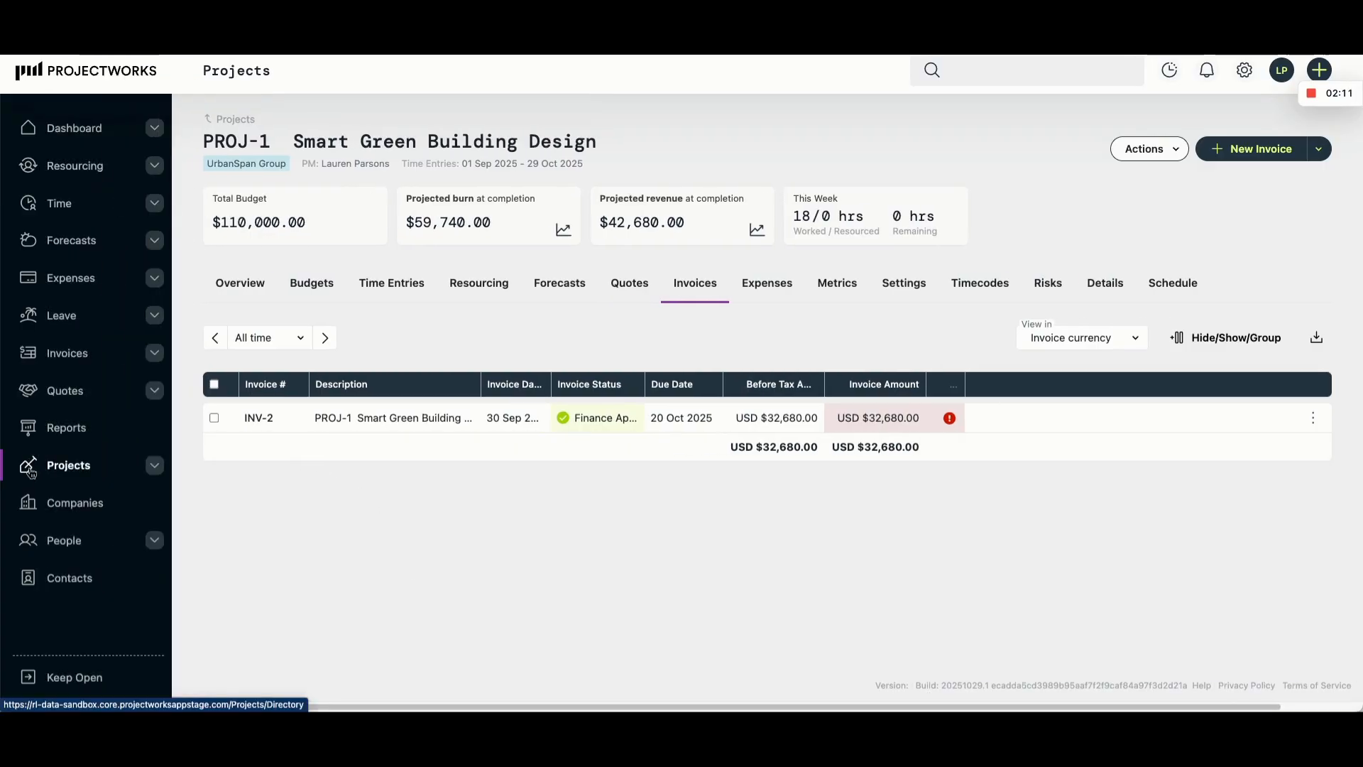